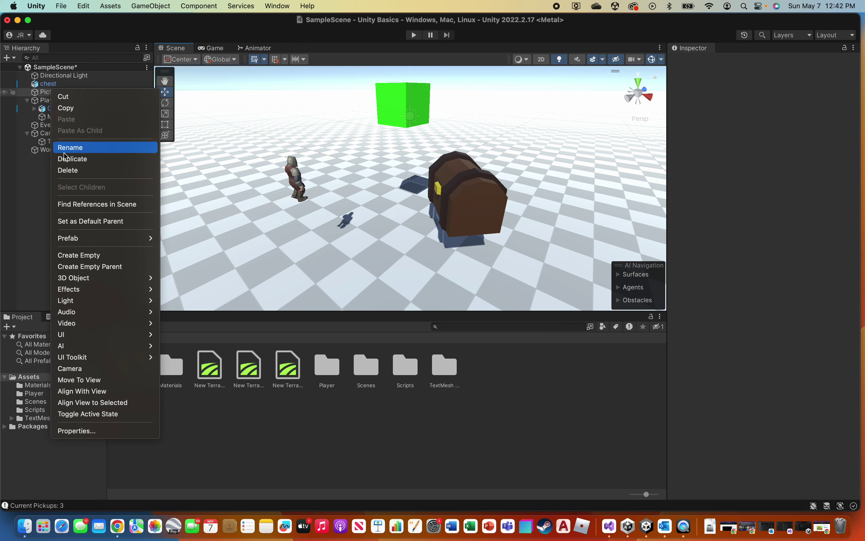
Delete the green pickup cube from the scene and select the treasure chest
click(64, 171)
click(466, 188)
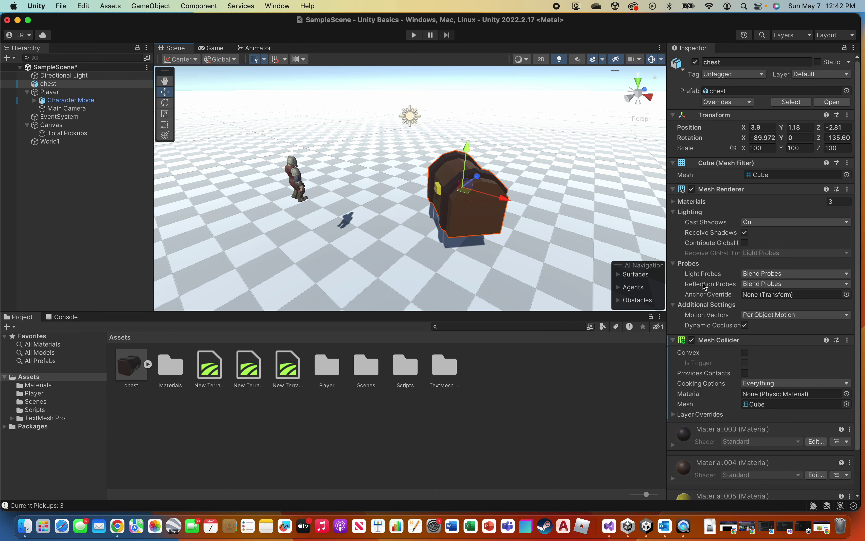
Add a Rigidbody component to the chest
scroll(709, 285, down, 3)
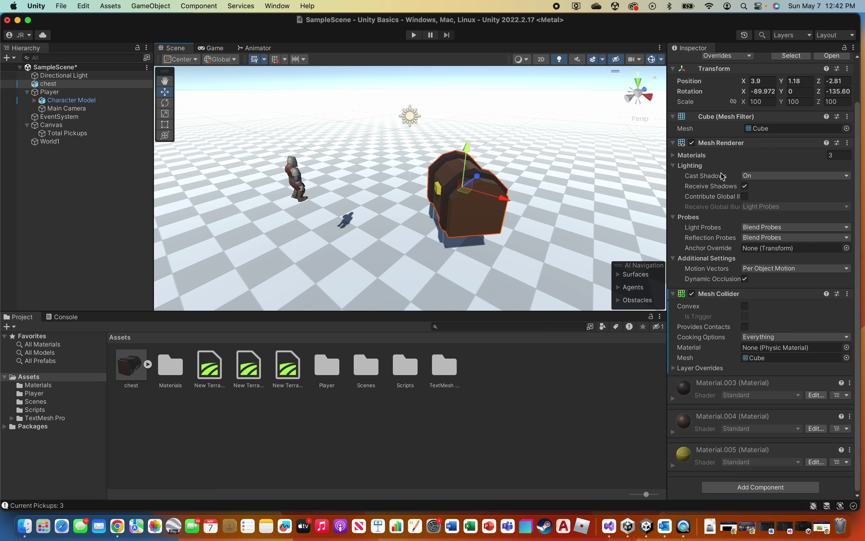
click(761, 486)
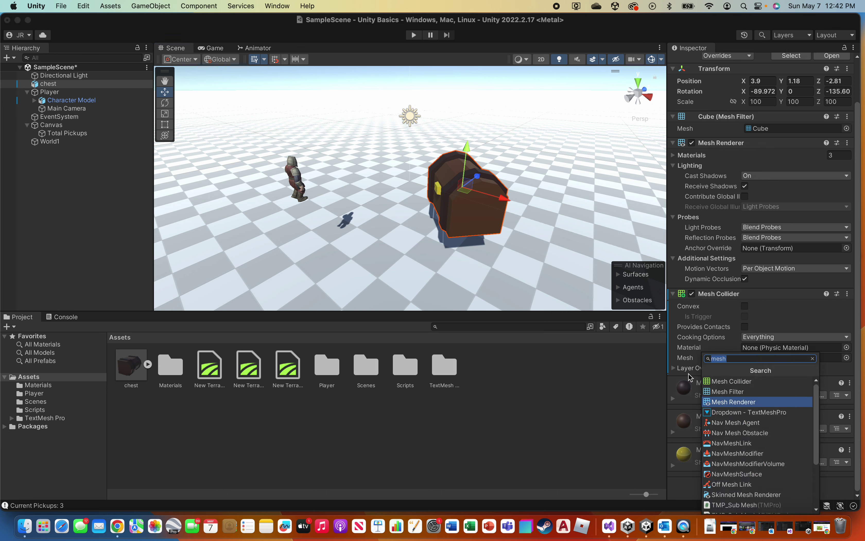
click(740, 357)
drag(740, 357, 702, 354)
text(rigi)
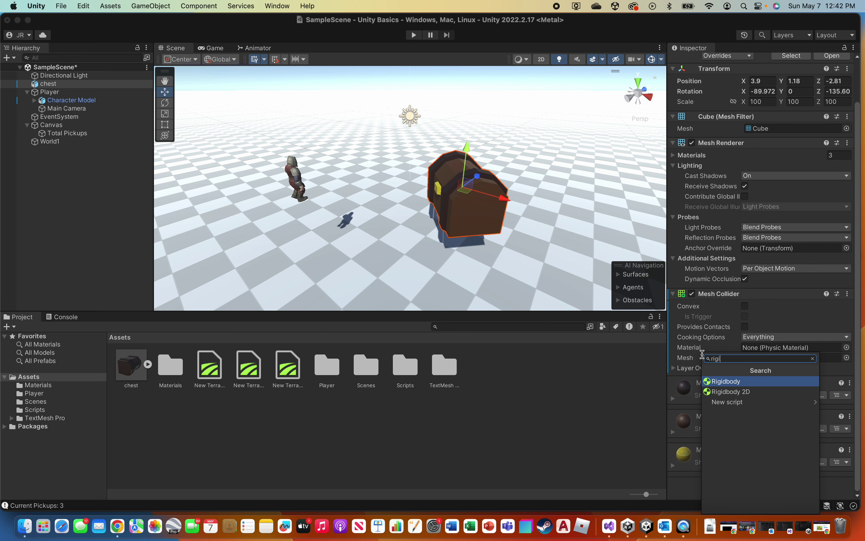
click(724, 382)
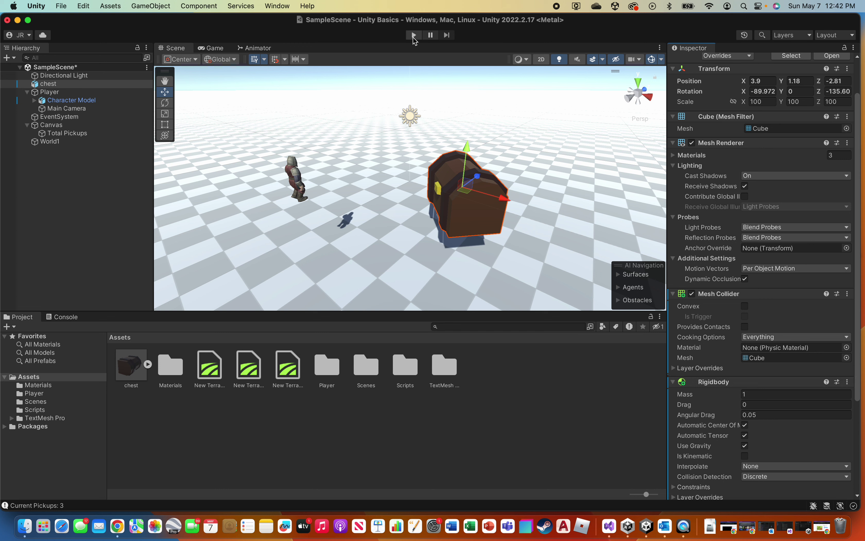
click(165, 114)
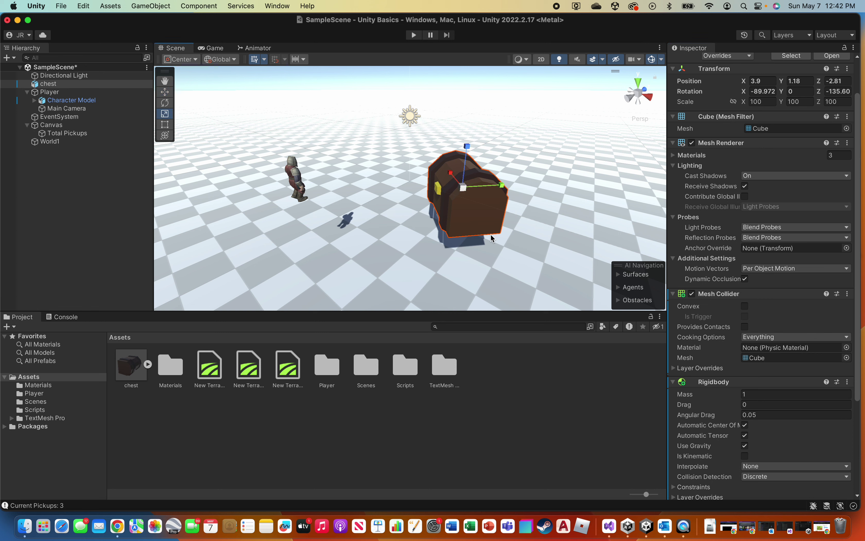
drag(501, 186, 500, 189)
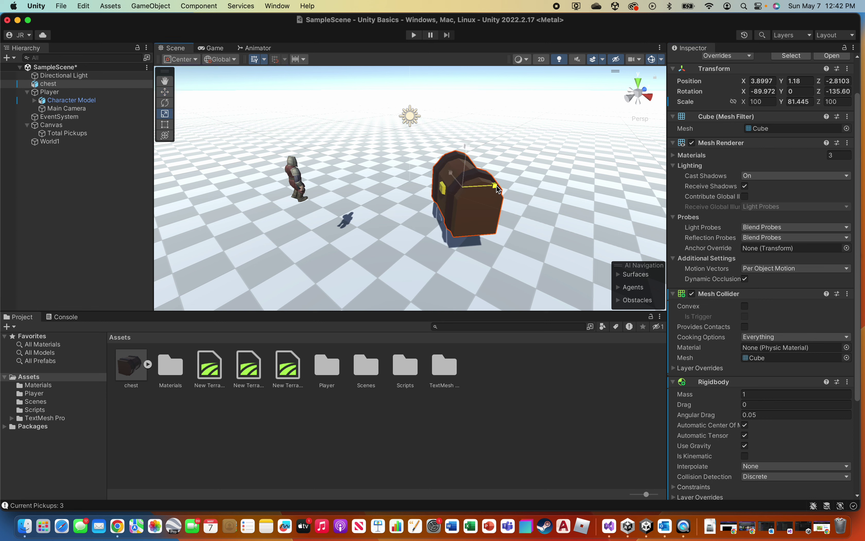
key(super+z)
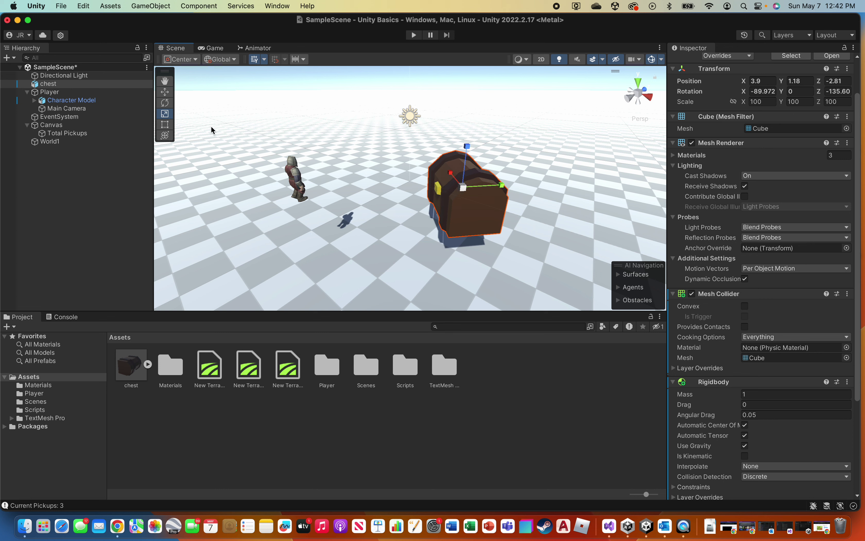
Enable constrained proportions for the chest's scale, try a uniform scale of 0.1, and undo that scale change
click(733, 101)
click(754, 101)
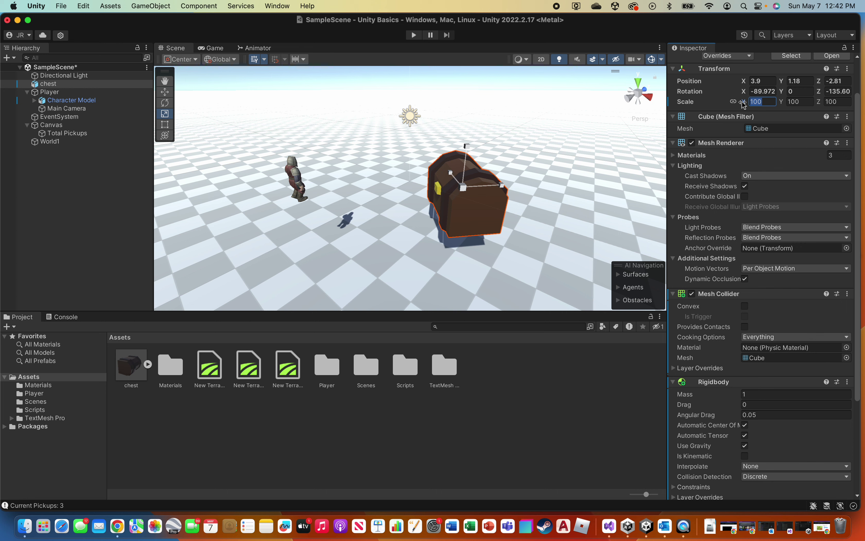
text(.1)
key(Tab)
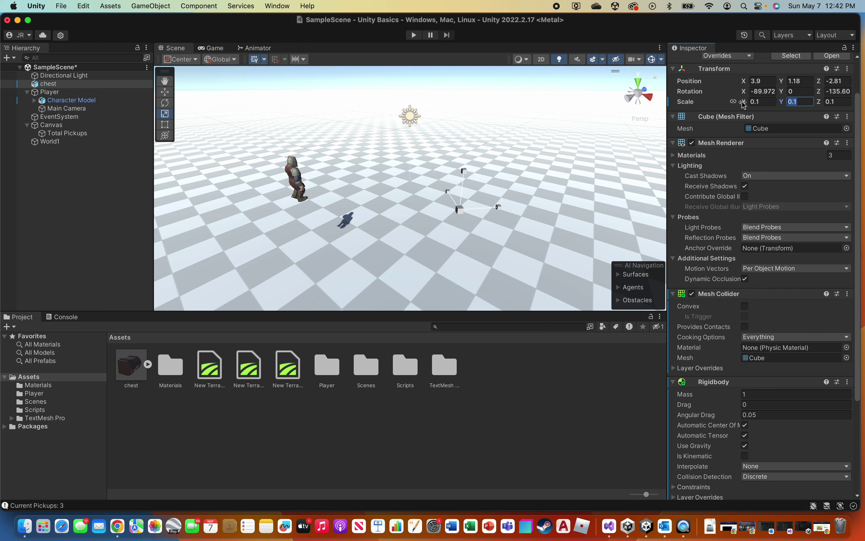
scroll(498, 220, down, 10)
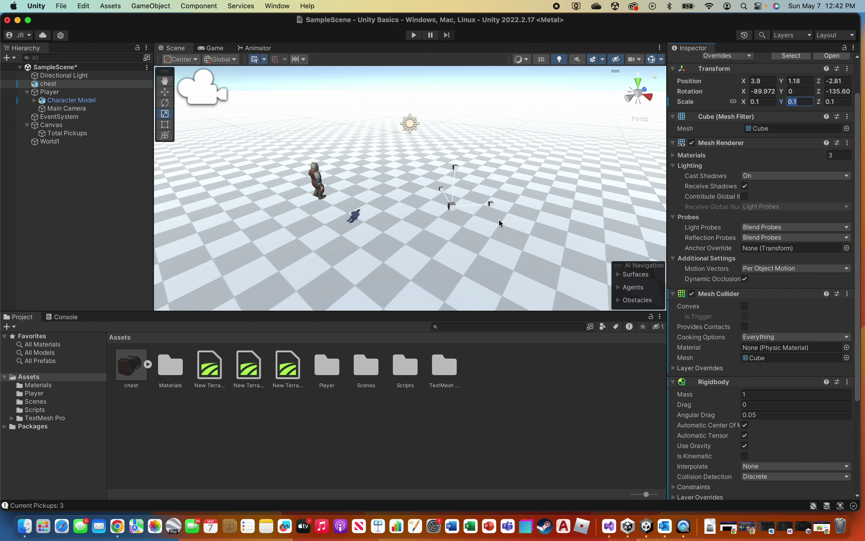
scroll(499, 223, up, 8)
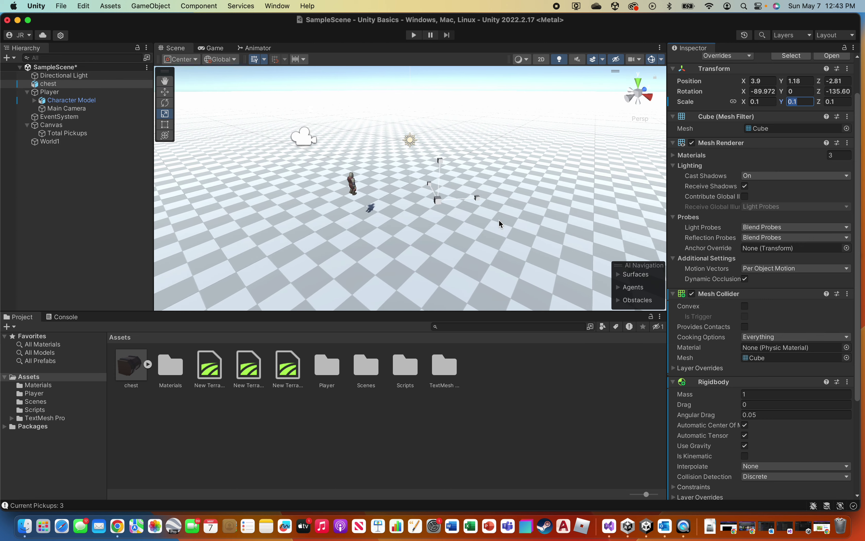
key(super+z)
scroll(551, 185, up, 3)
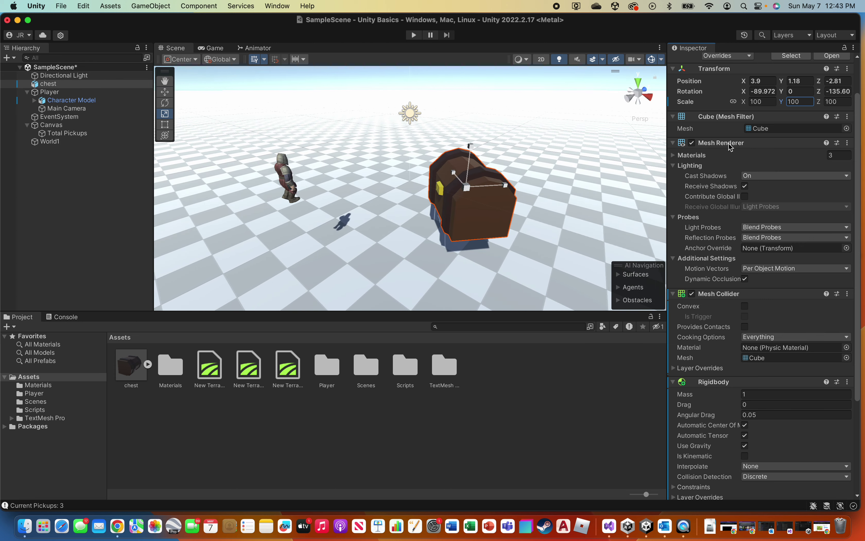
Set the chest's scale to 50 on all axes and activate the Move tool
click(768, 101)
text(10)
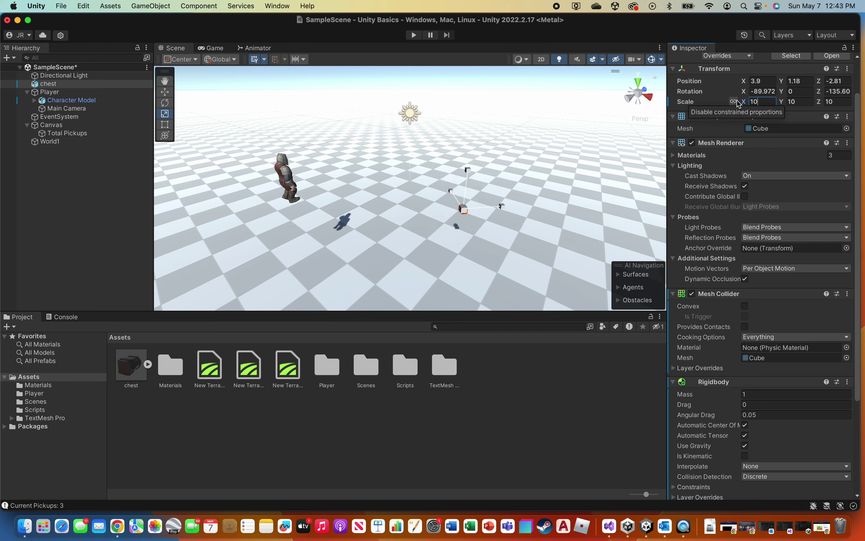
key(BackSpace)
text(30)
key(BackSpace)
key(BackSpace)
text(50)
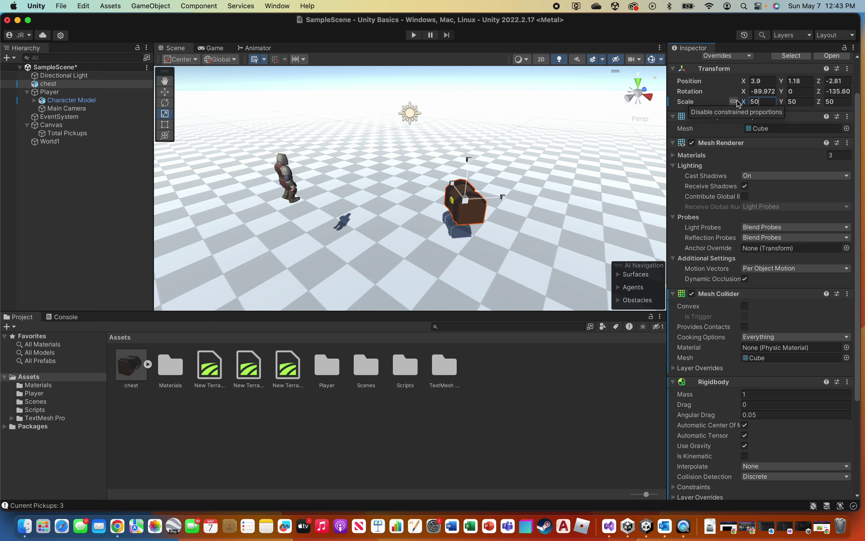
click(165, 81)
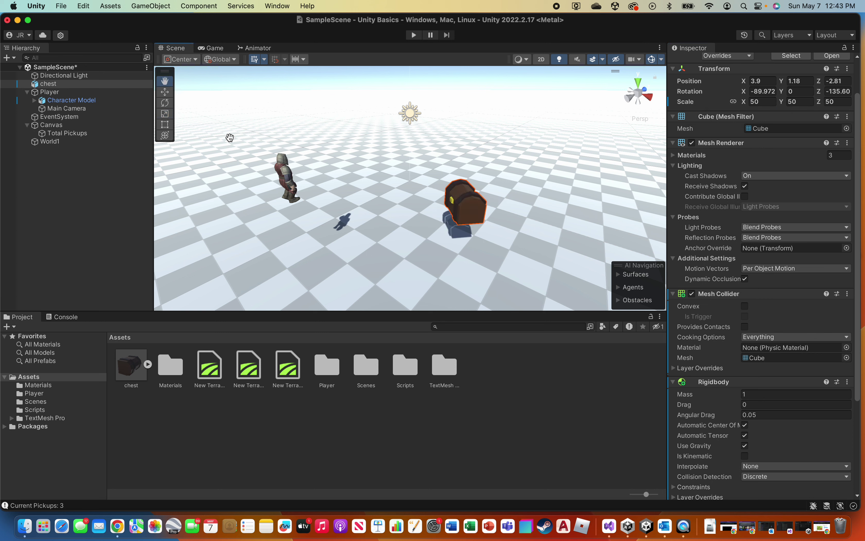
click(165, 92)
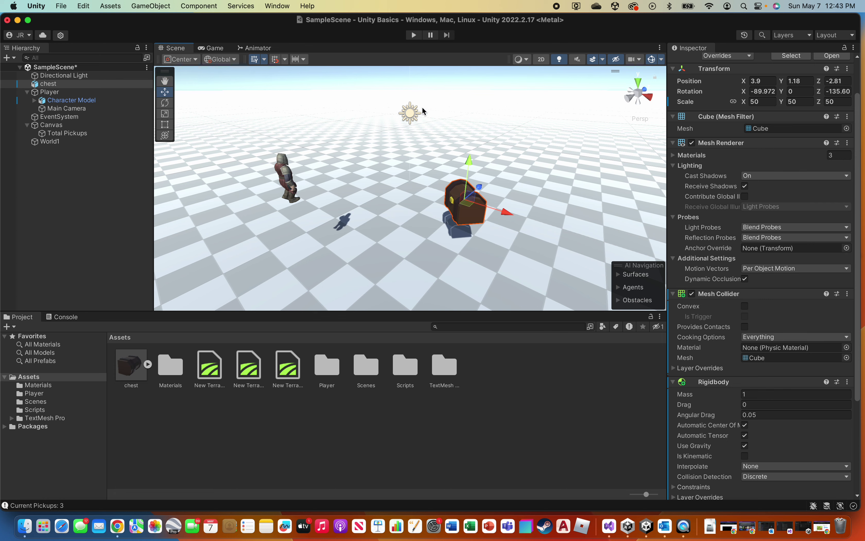
Play-test the scene, stop it, and review the chest's Mesh Collider and Rigidbody settings
click(413, 35)
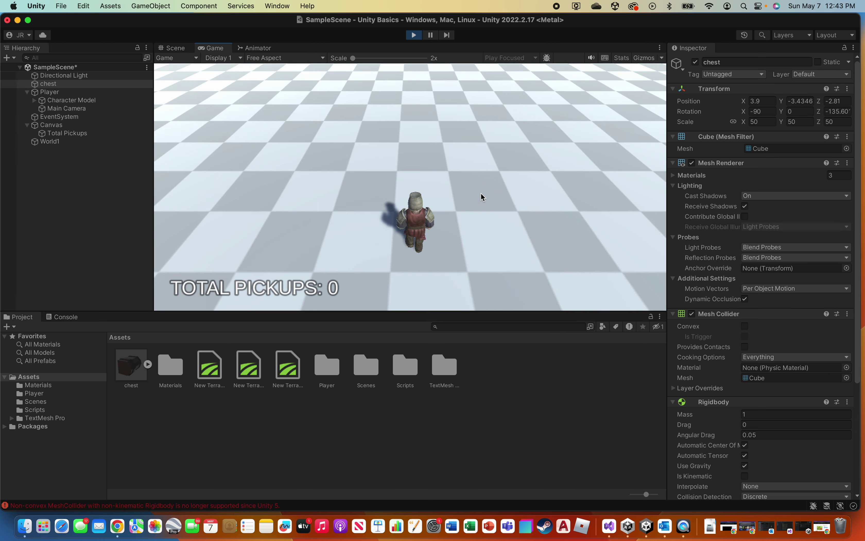
click(414, 35)
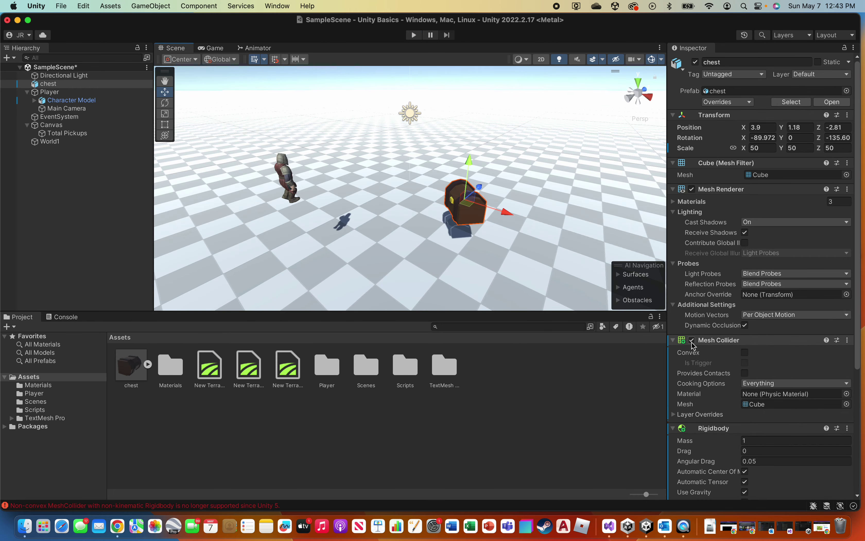
scroll(700, 357, down, 5)
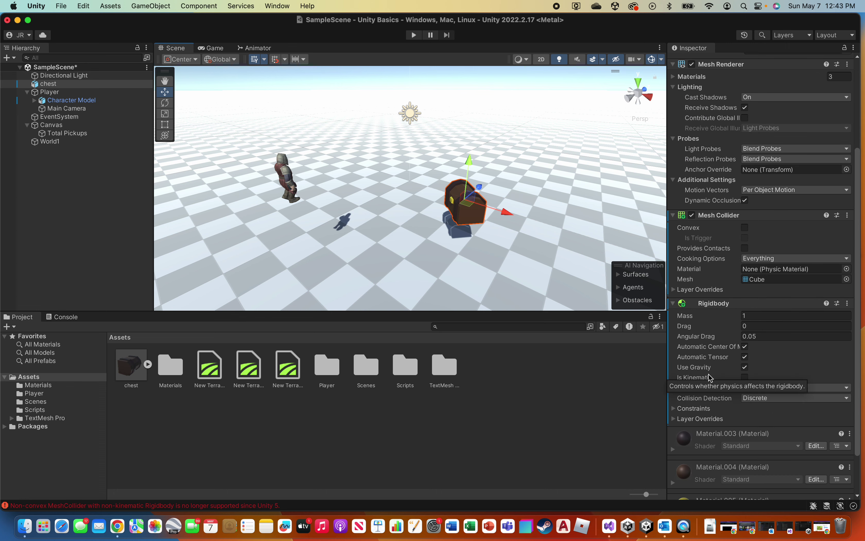
scroll(710, 378, up, 2)
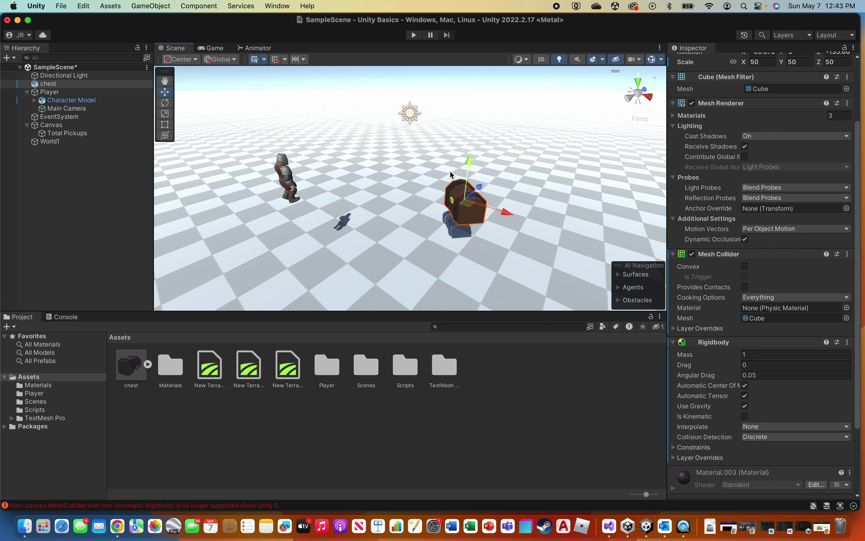
Raise the chest to about Y 1.86 and remove its Mesh Collider and Rigidbody components
drag(471, 161, 472, 133)
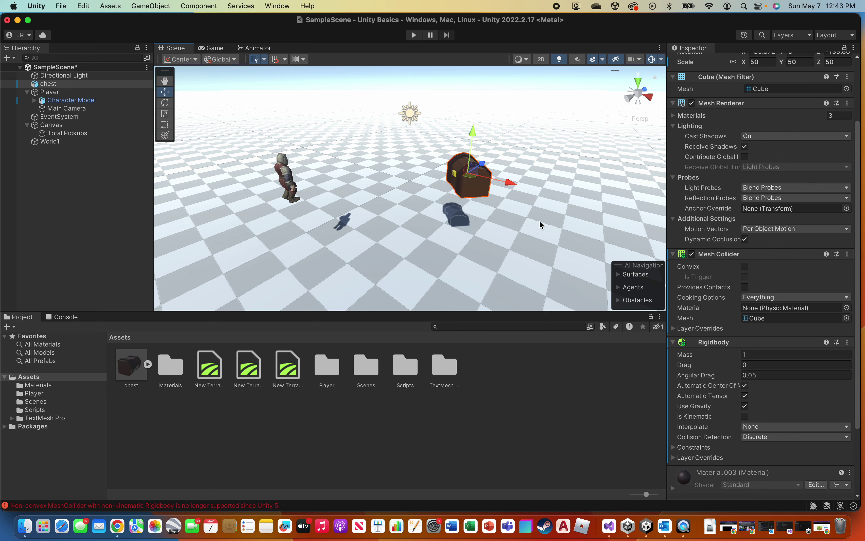
click(848, 255)
click(814, 293)
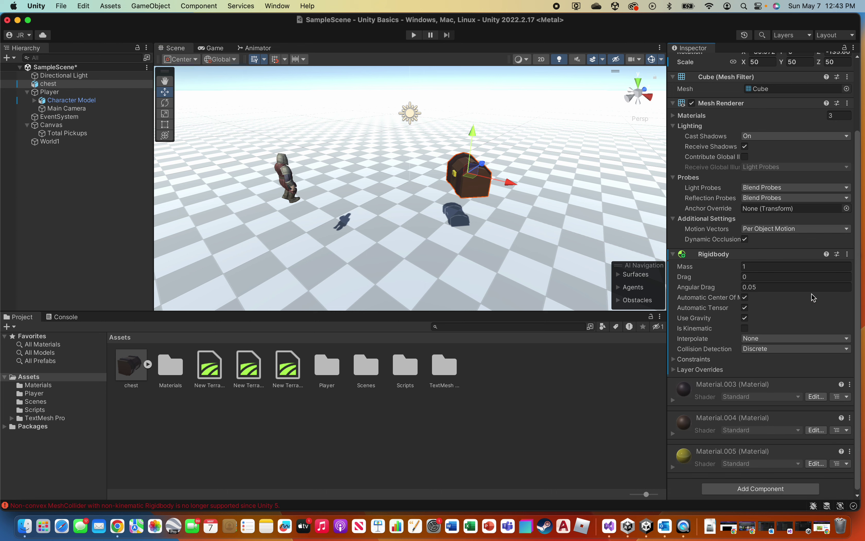
click(848, 254)
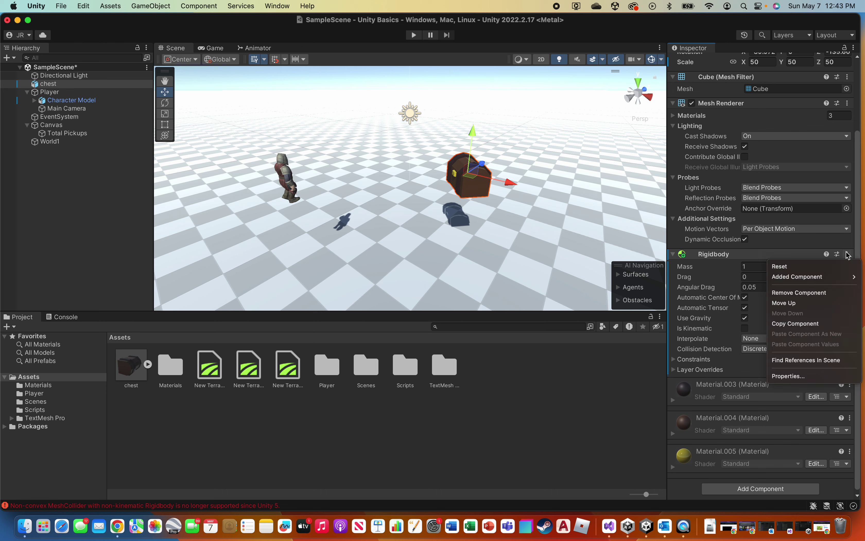
click(794, 292)
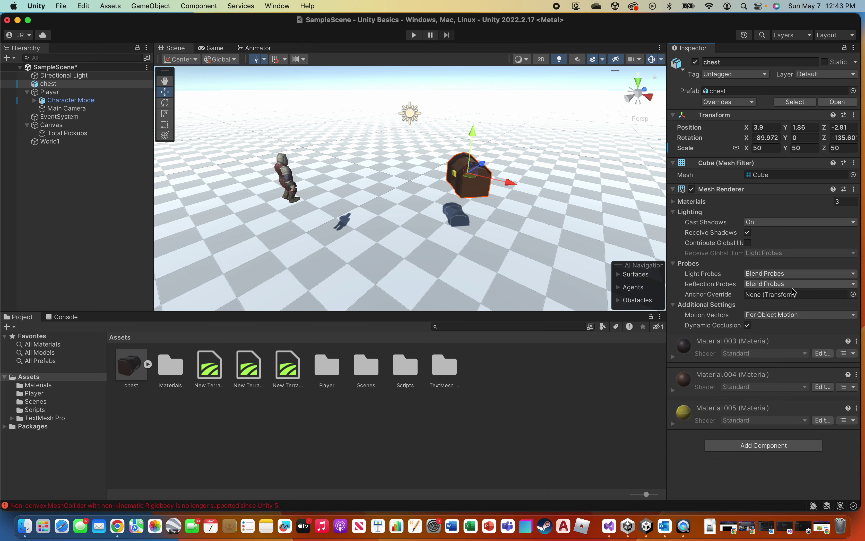
Add a Box Collider to the chest and lower it onto the floor at about Y 0.04
click(775, 447)
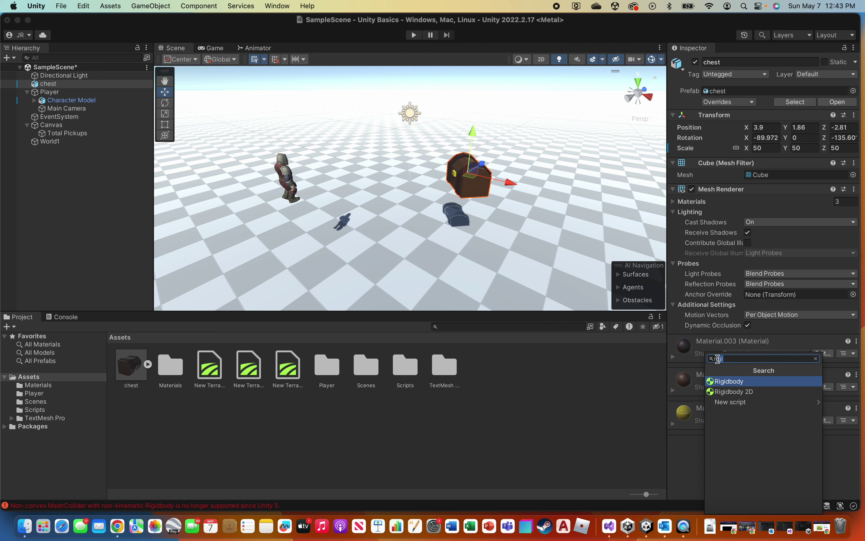
text(box)
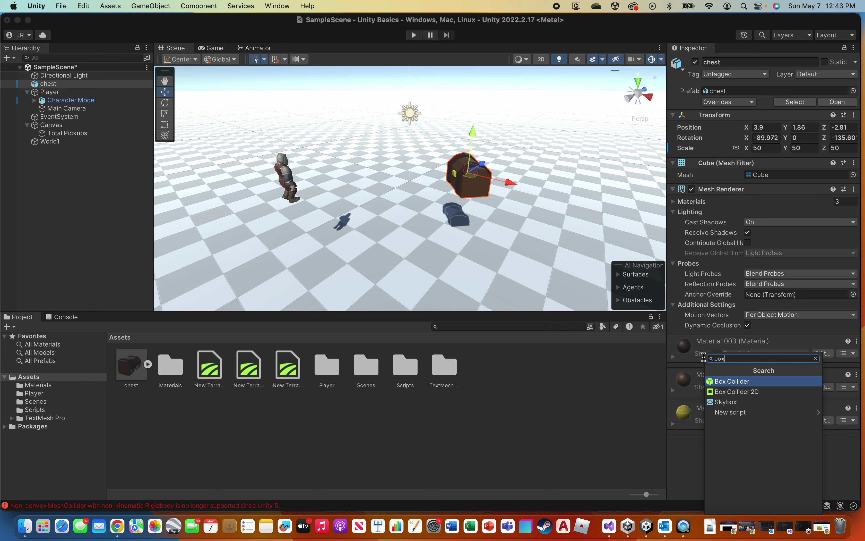
click(729, 382)
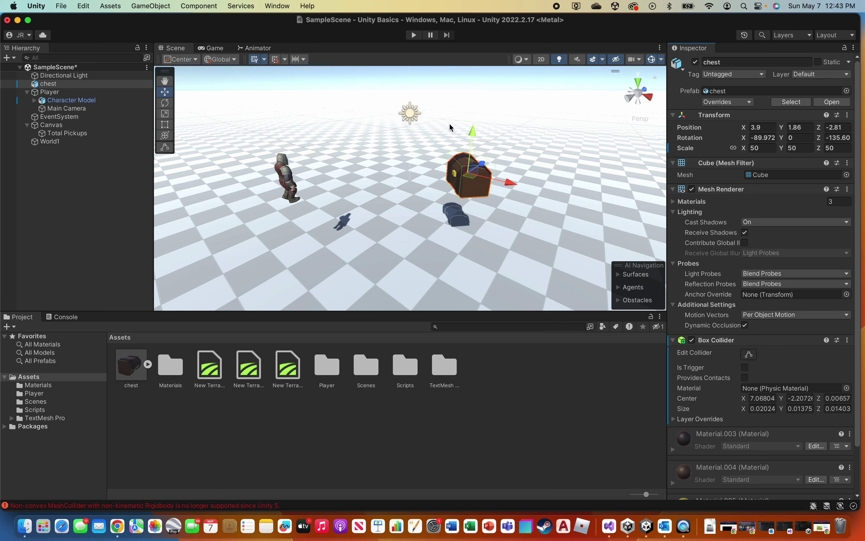
drag(473, 133, 465, 205)
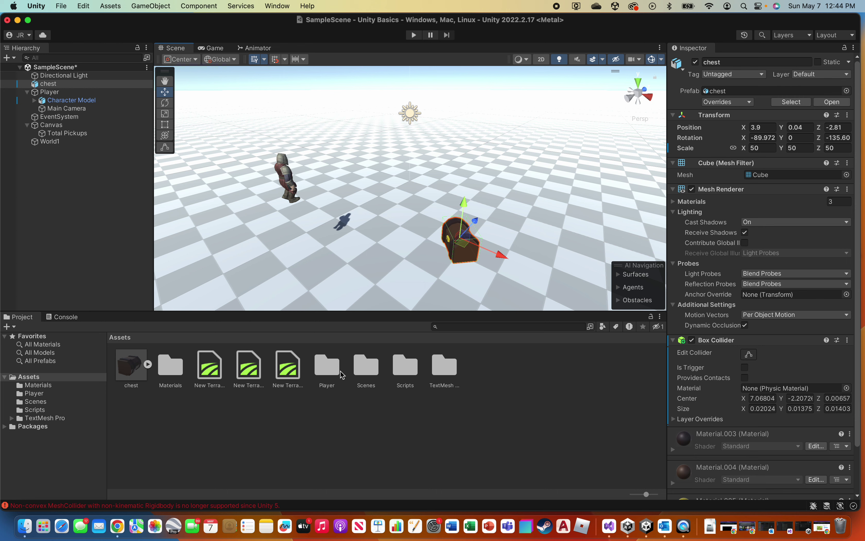
Attach the PickupObjects script from the Scripts folder to the chest and check the added component
double_click(405, 368)
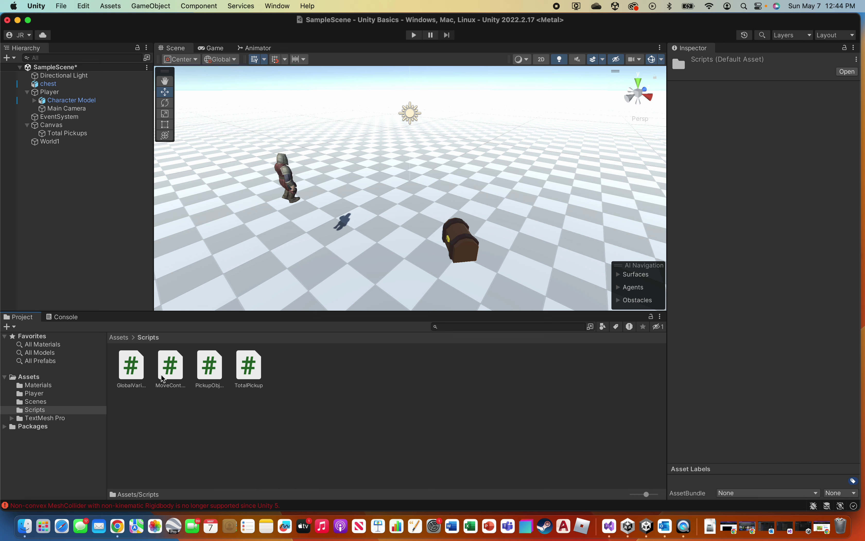
drag(210, 371, 50, 86)
click(50, 84)
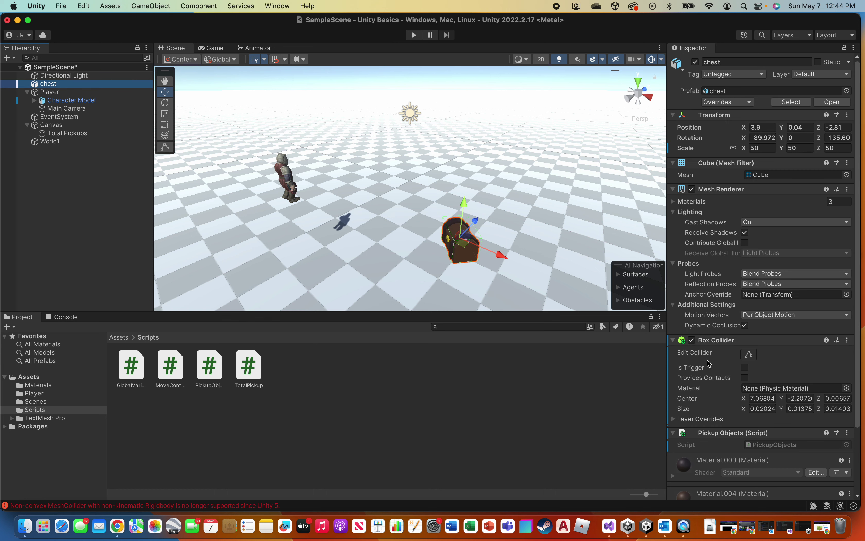
scroll(773, 378, down, 3)
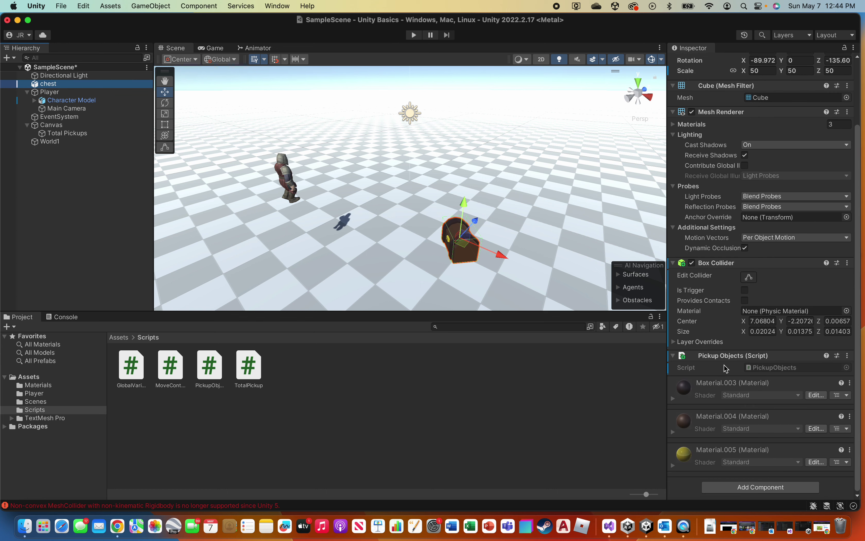
Run the game and walk the player into the chest to test the pickup
click(414, 34)
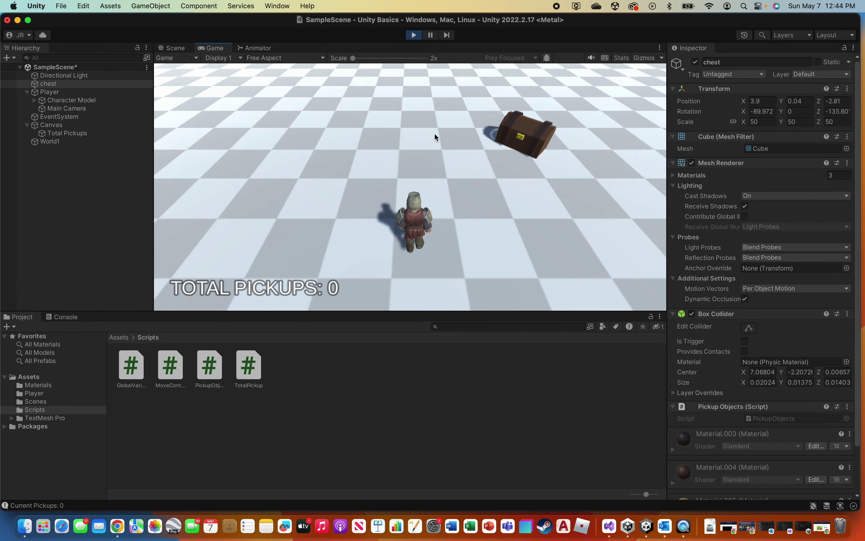
key(w)
key(d)
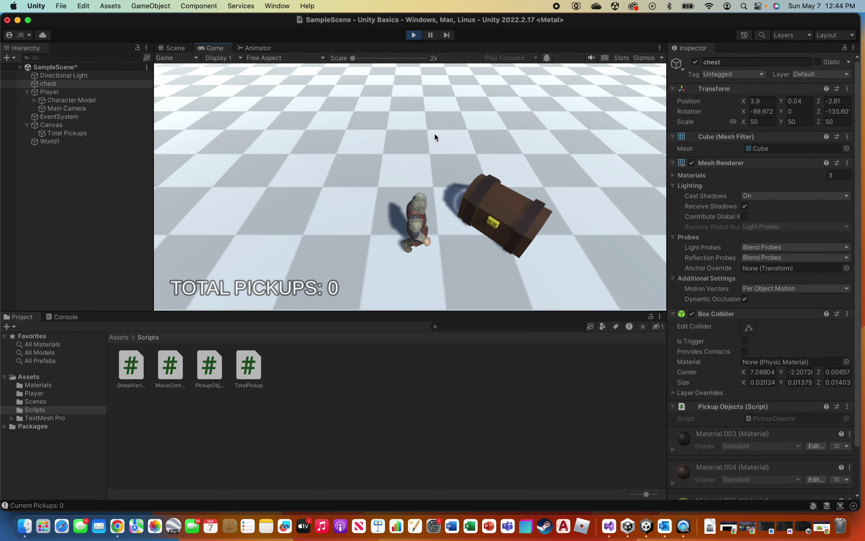
key(w)
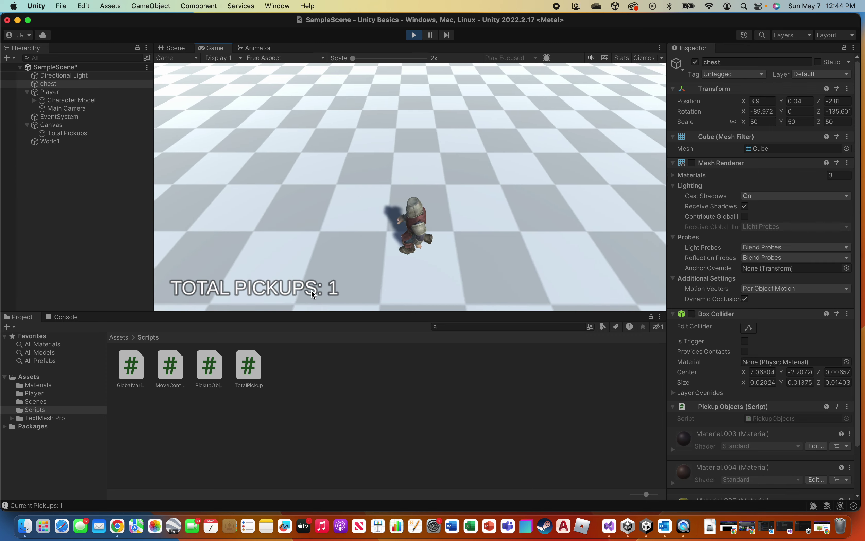
Stop the game, select the World1 terrain and activate its Raise or Lower Terrain sculpting tool
click(415, 37)
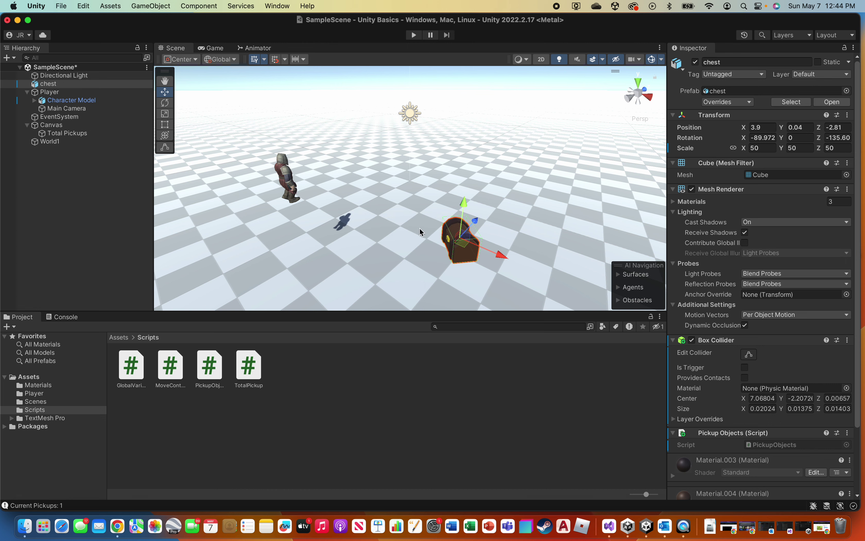
click(382, 217)
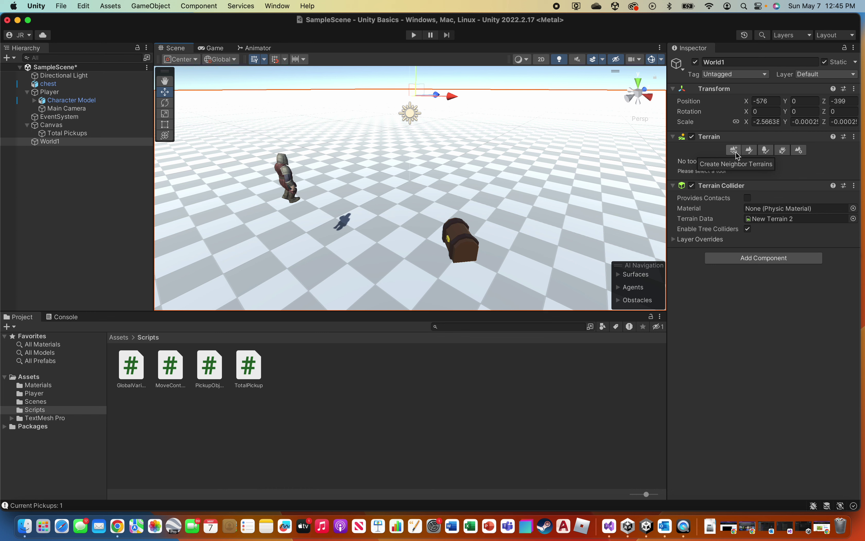
click(750, 151)
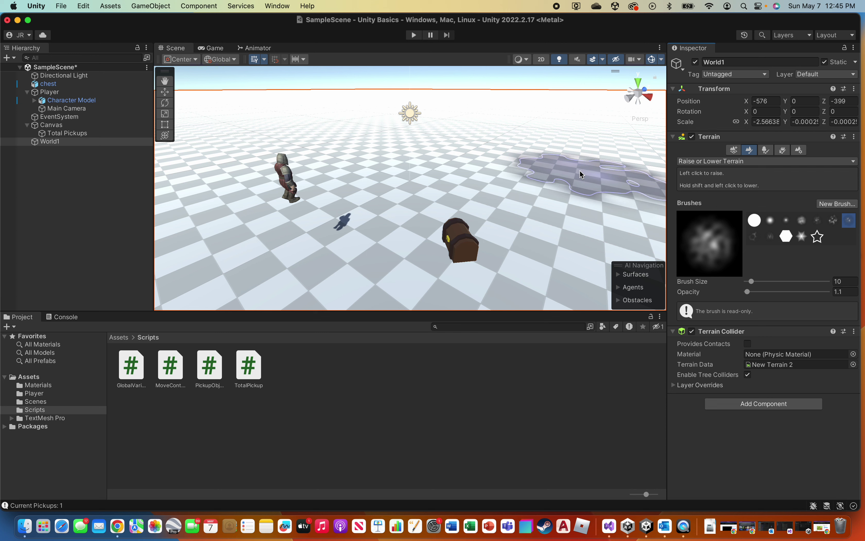
click(715, 163)
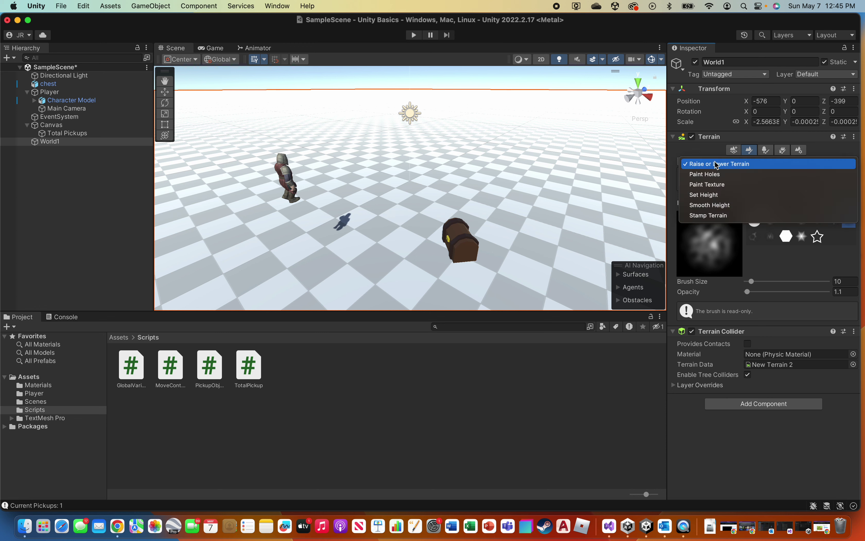
click(717, 164)
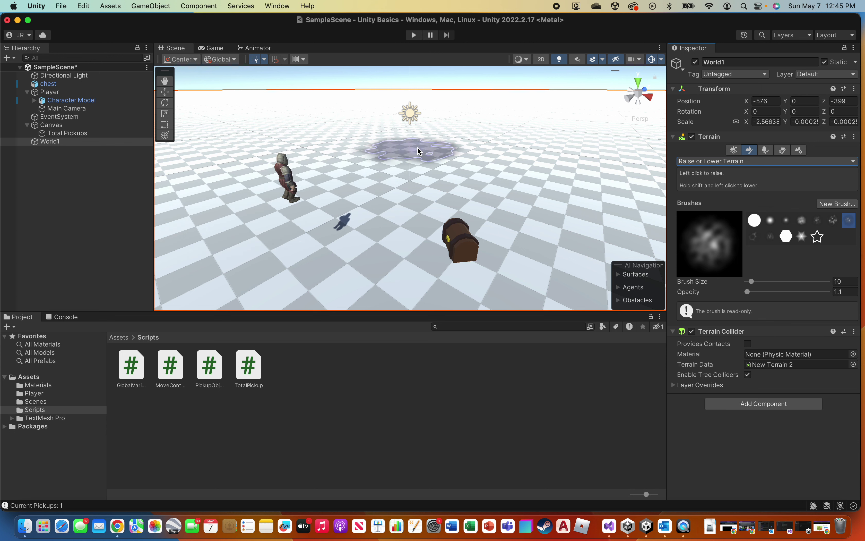
Raise uneven hills in the flat terrain behind the chest and along the chest's side of the play area
mouse_move(489, 171)
mouse_down()
mouse_move(353, 174)
mouse_move(436, 146)
mouse_move(477, 162)
mouse_move(563, 149)
mouse_move(450, 144)
mouse_move(343, 171)
mouse_move(279, 174)
mouse_move(234, 191)
mouse_move(324, 260)
mouse_up()
scroll(325, 260, down, 10)
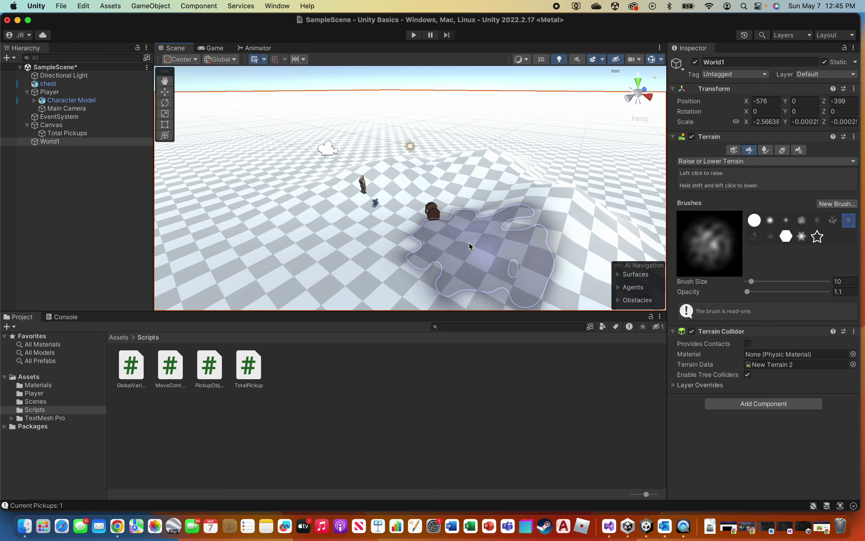
scroll(461, 245, down, 5)
mouse_move(540, 200)
mouse_down()
mouse_move(556, 189)
mouse_move(512, 192)
mouse_move(540, 216)
mouse_move(546, 242)
mouse_up()
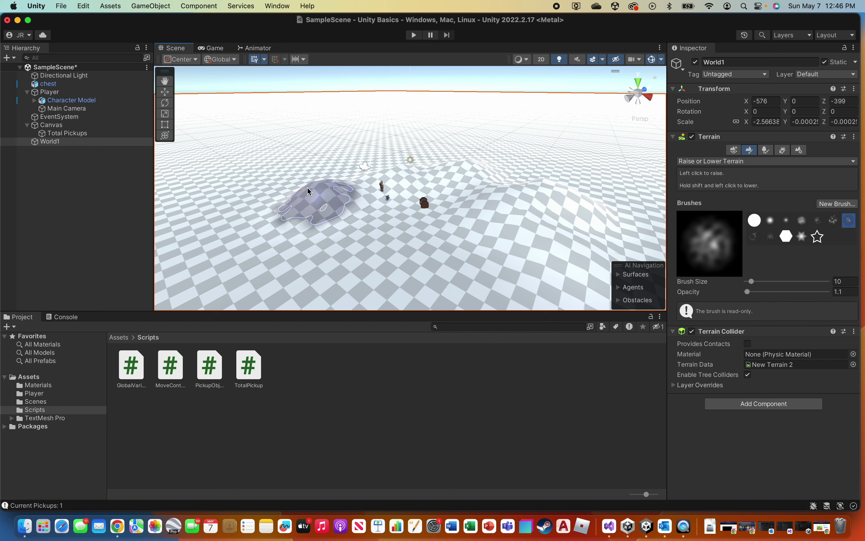
Sculpt hills on the player's side and heighten both sides into steep slopes that form a valley
scroll(342, 275, up, 2)
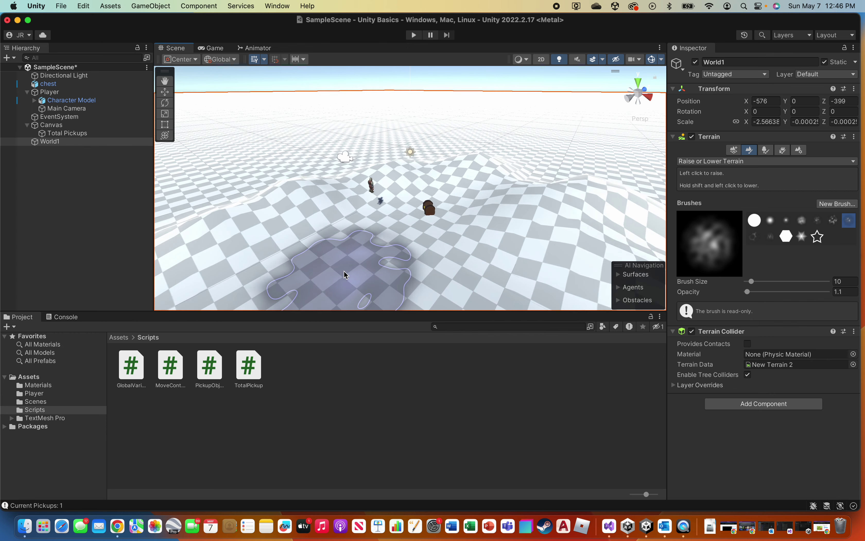
scroll(344, 275, up, 2)
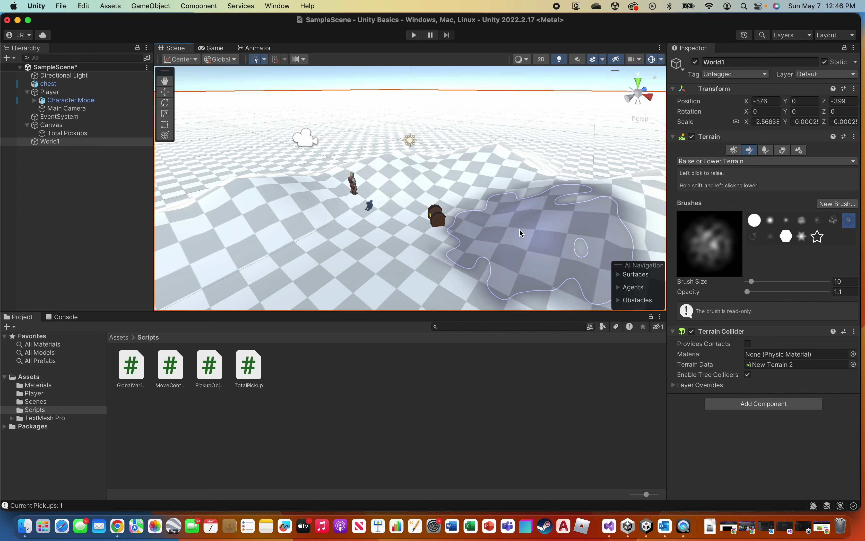
scroll(519, 229, down, 3)
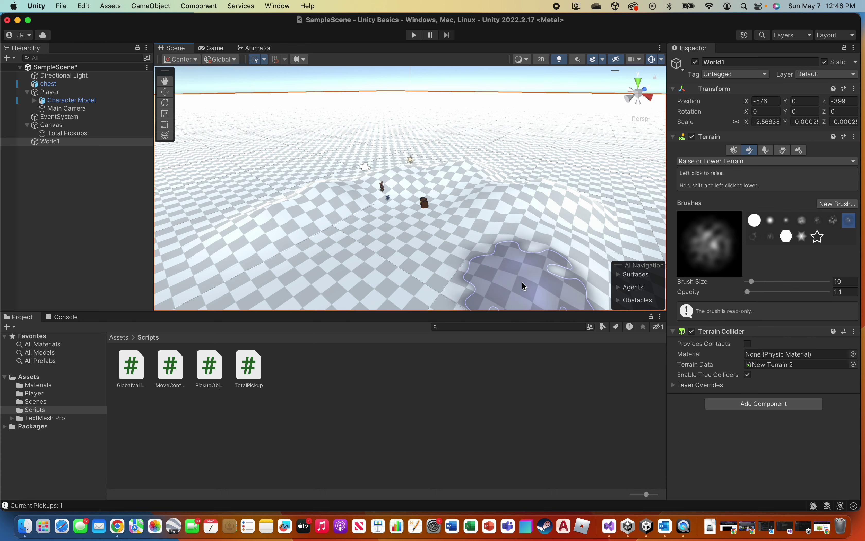
scroll(548, 243, down, 2)
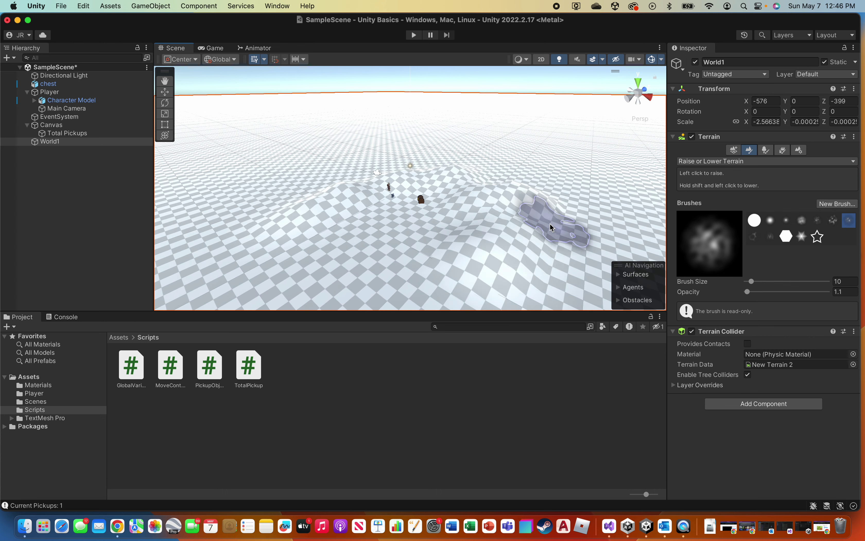
click(550, 225)
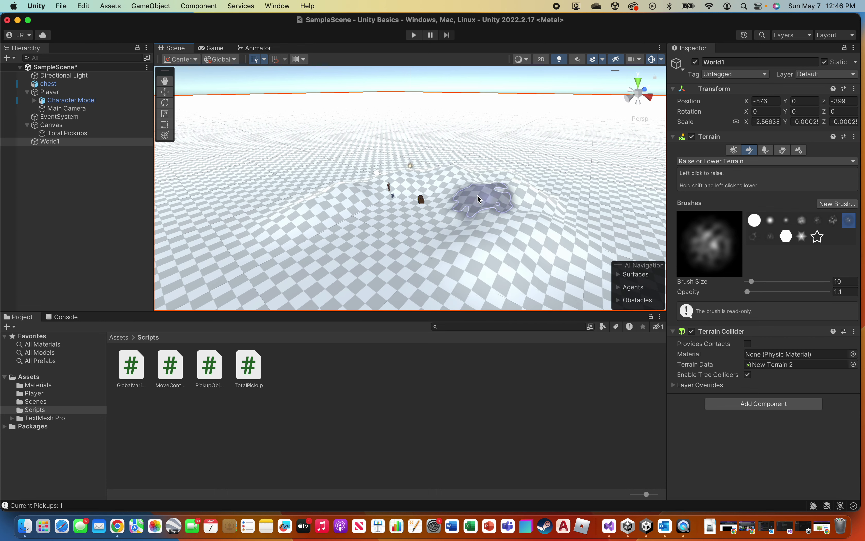
mouse_move(266, 214)
mouse_down()
mouse_move(257, 236)
mouse_move(193, 251)
mouse_move(196, 265)
mouse_move(188, 247)
mouse_move(199, 213)
mouse_move(218, 212)
mouse_move(265, 177)
mouse_move(290, 202)
mouse_move(318, 195)
mouse_move(332, 174)
mouse_move(347, 193)
mouse_up()
mouse_move(564, 255)
mouse_down()
mouse_move(539, 276)
mouse_move(550, 245)
mouse_move(530, 219)
mouse_move(524, 186)
mouse_up()
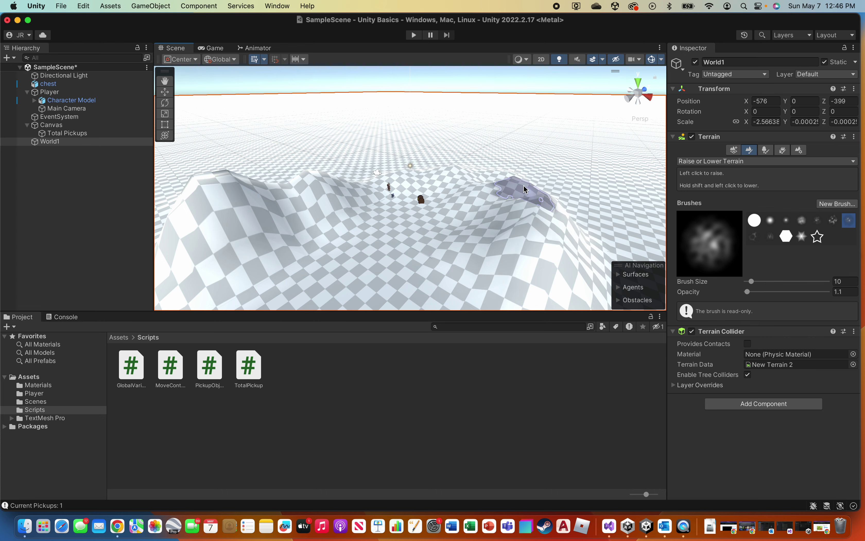
Raise the terrain behind the player and chest to close off the far end of the valley
scroll(495, 251, up, 5)
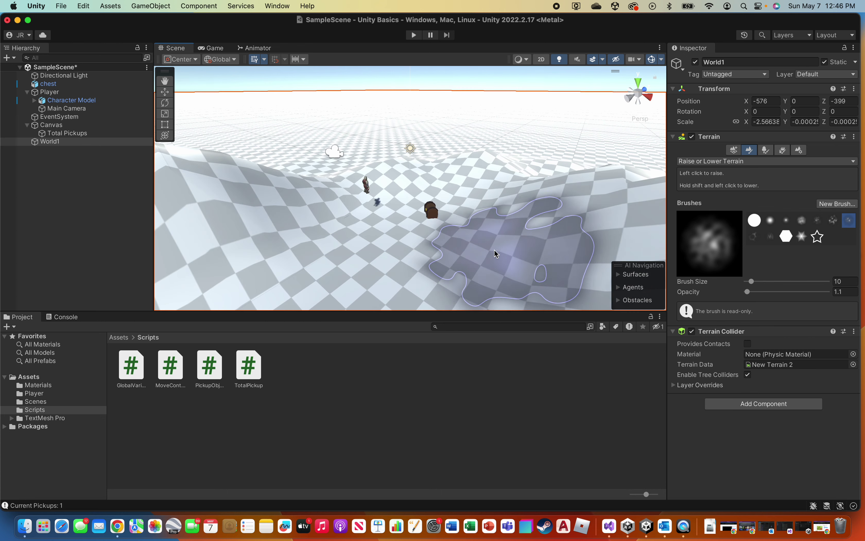
mouse_move(496, 252)
middle_down()
mouse_move(487, 195)
mouse_move(511, 194)
mouse_move(429, 236)
middle_up()
scroll(389, 193, up, 2)
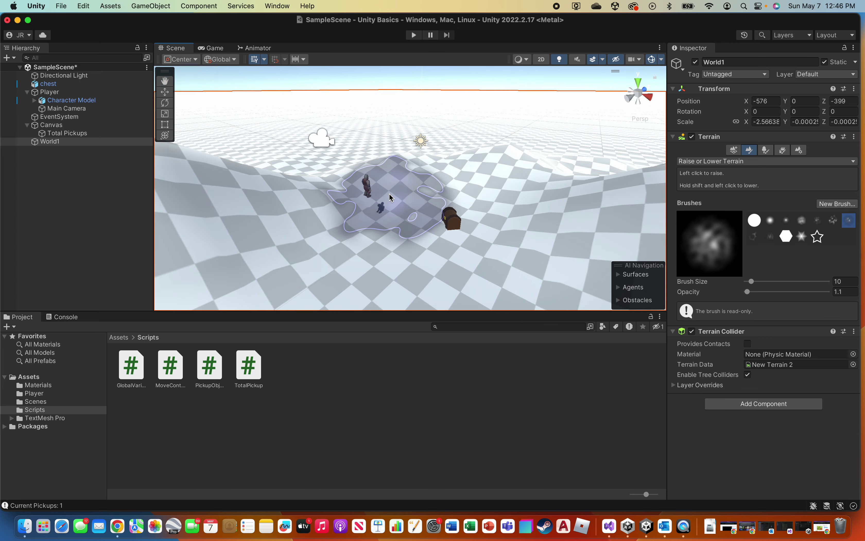
scroll(389, 193, up, 2)
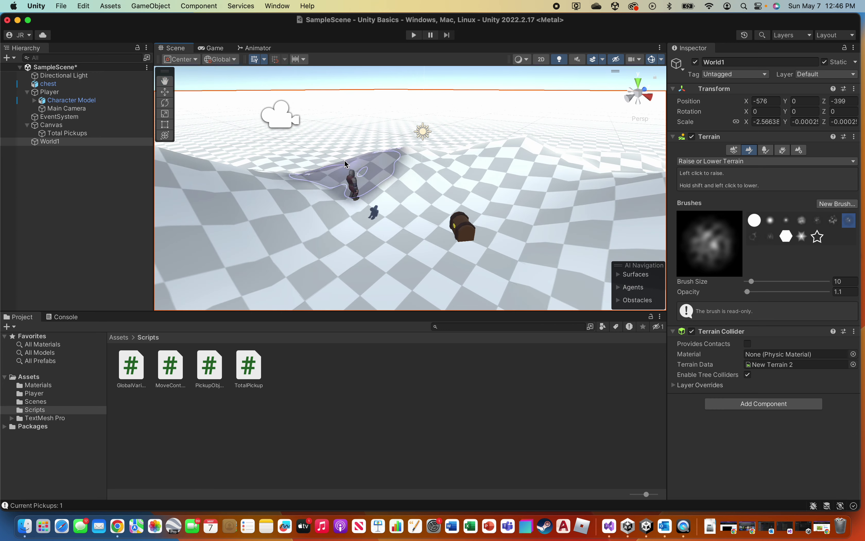
mouse_move(343, 162)
mouse_down()
mouse_move(444, 160)
mouse_move(488, 137)
mouse_move(526, 152)
mouse_move(521, 179)
mouse_up()
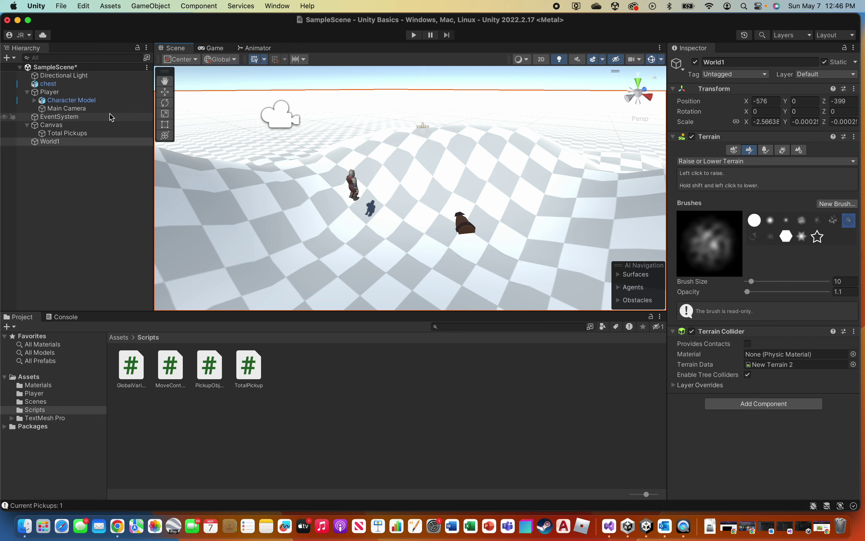
Move the chest out of the raised slope to about X 6.43, Y 0, Z -4.12 on the valley floor
click(85, 84)
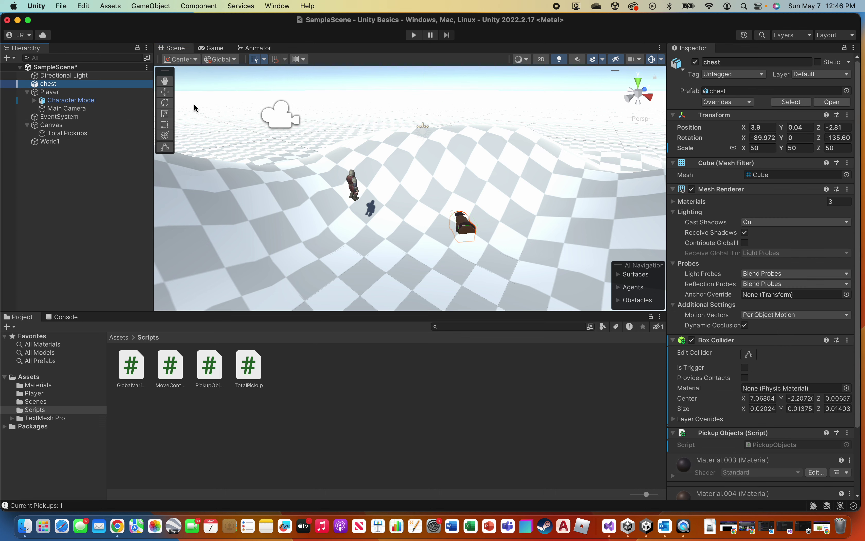
click(165, 93)
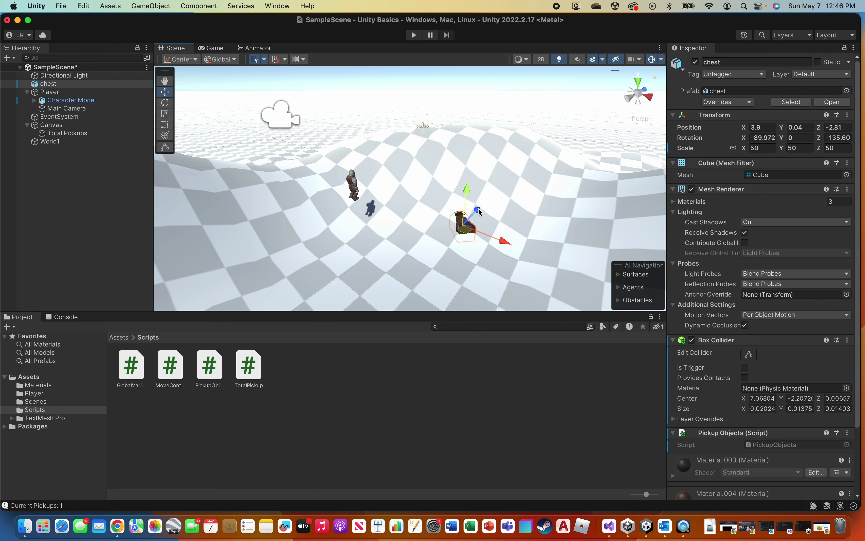
drag(479, 212, 470, 223)
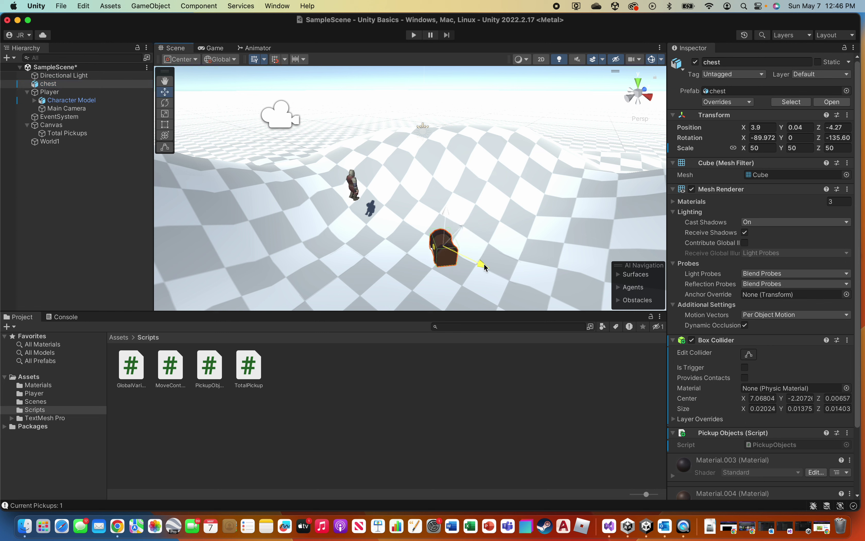
drag(485, 266, 549, 294)
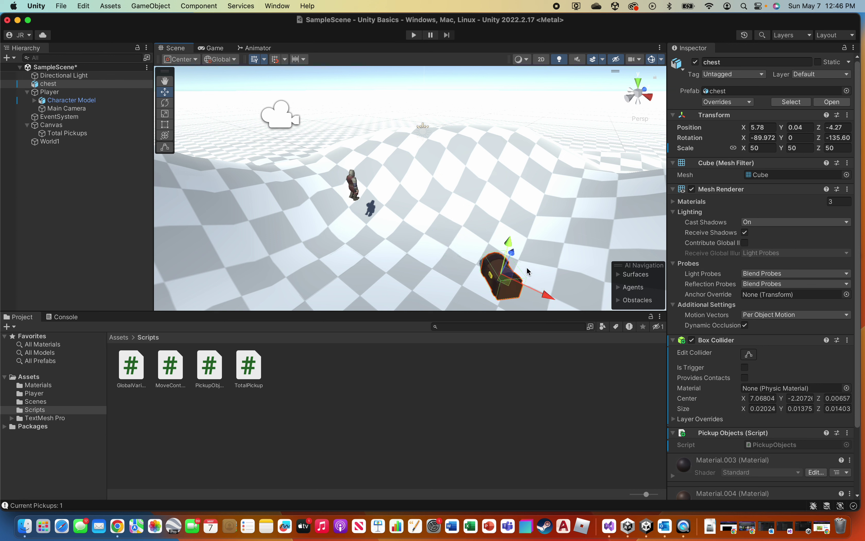
mouse_move(514, 255)
mouse_down()
mouse_move(529, 209)
mouse_move(508, 259)
mouse_move(513, 251)
mouse_up()
drag(550, 297, 579, 304)
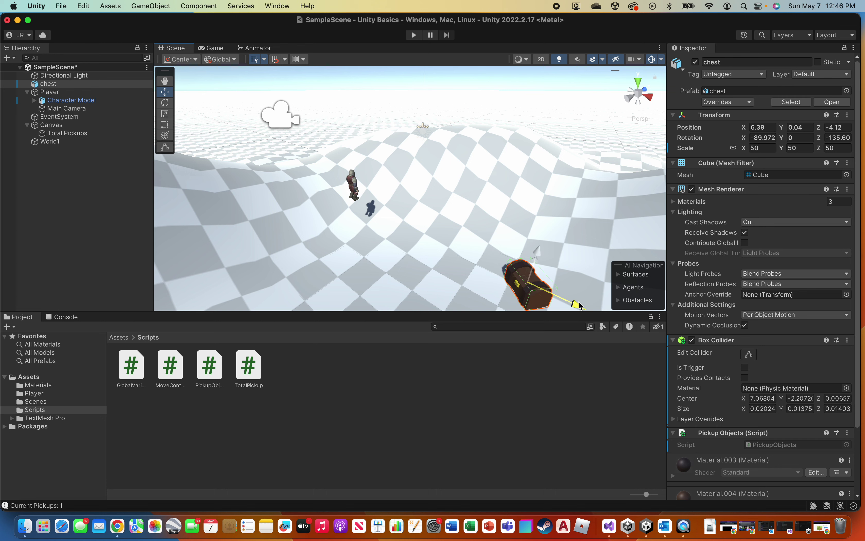
drag(537, 253, 540, 249)
Move the whole Player object away from the hills to about X 6.6, Y 2.16, Z -12.79
alt+drag(445, 285, 415, 153)
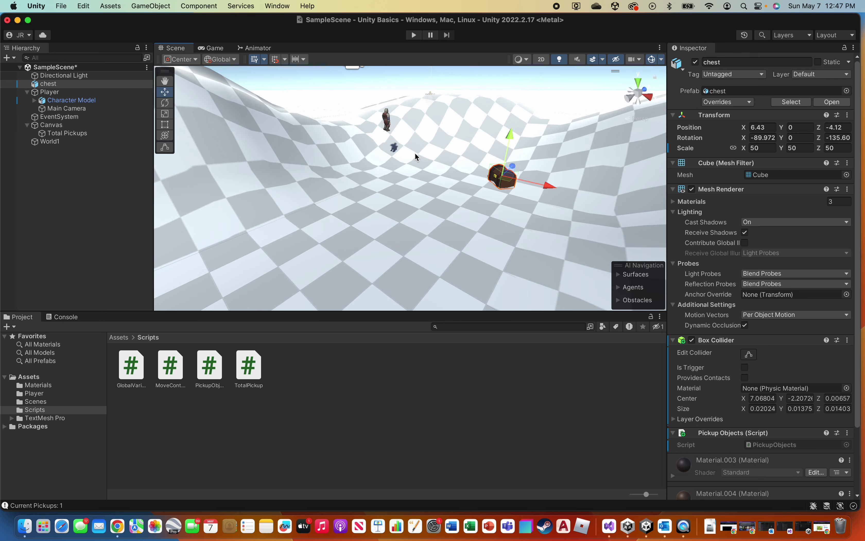
click(387, 122)
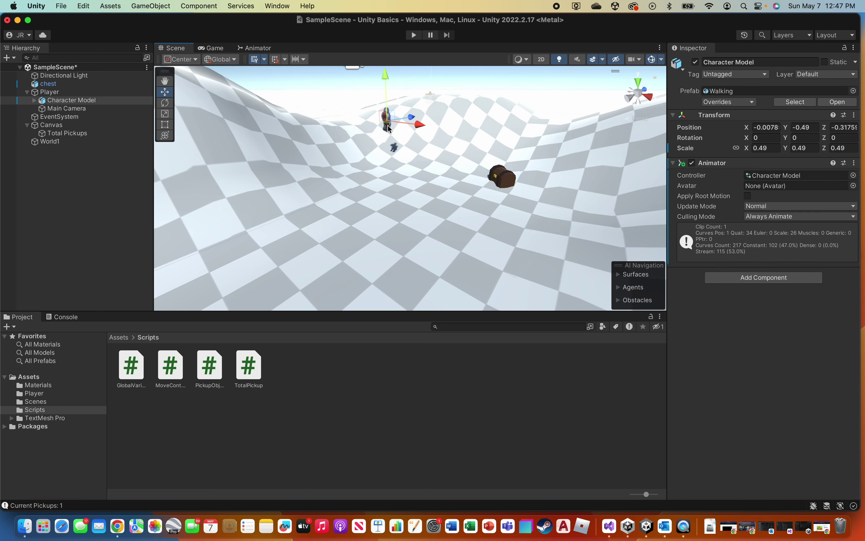
click(49, 92)
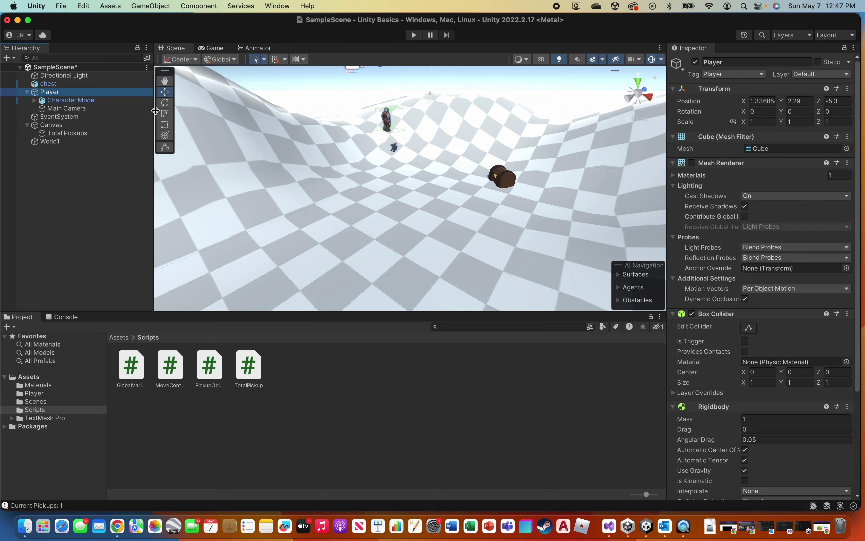
scroll(408, 122, down, 4)
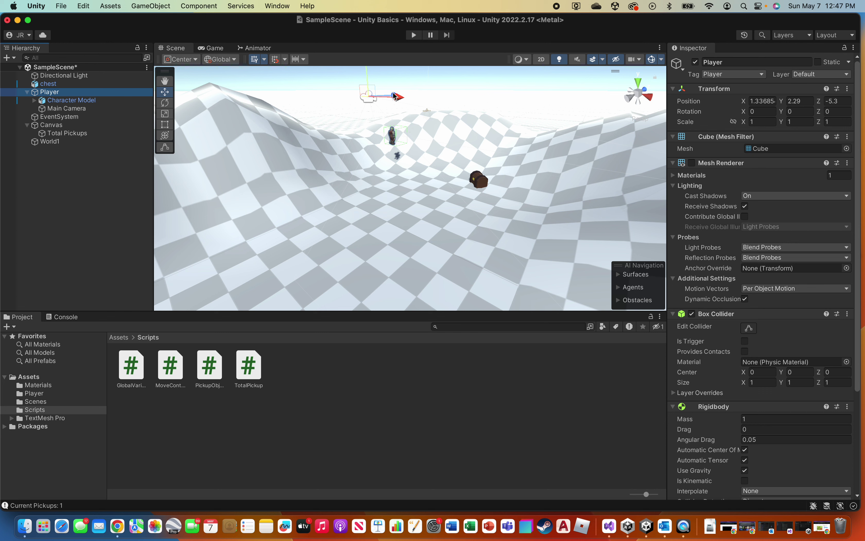
drag(395, 96, 365, 159)
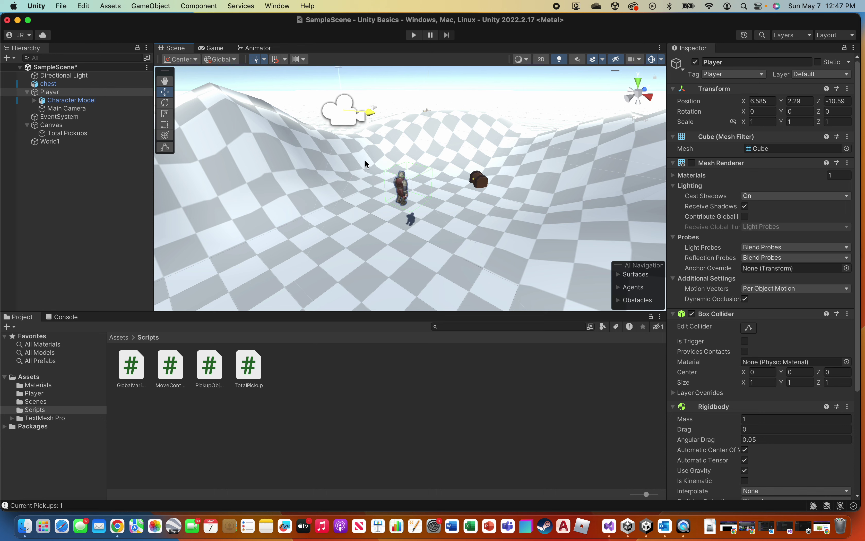
scroll(357, 157, down, 1)
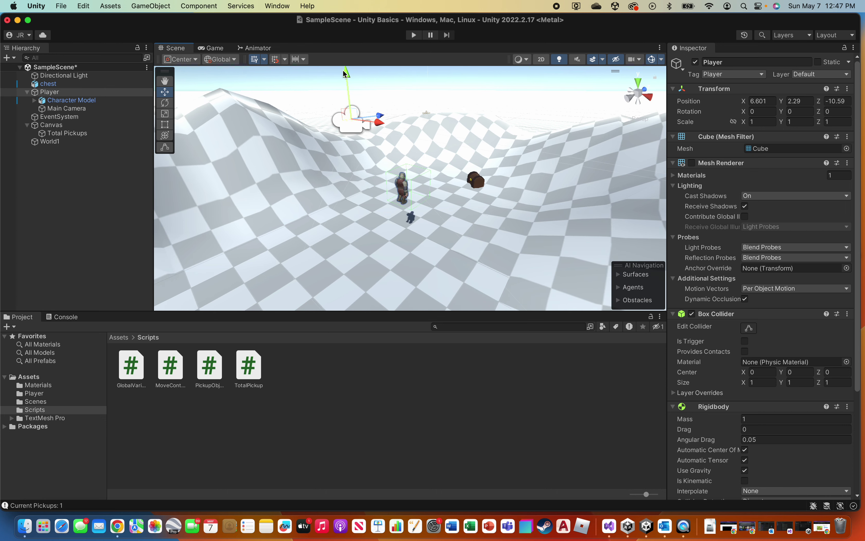
drag(344, 76, 346, 78)
drag(382, 124, 290, 183)
Lower the Player to about Y 0.59 so the character's feet stand on the valley floor
scroll(486, 224, up, 3)
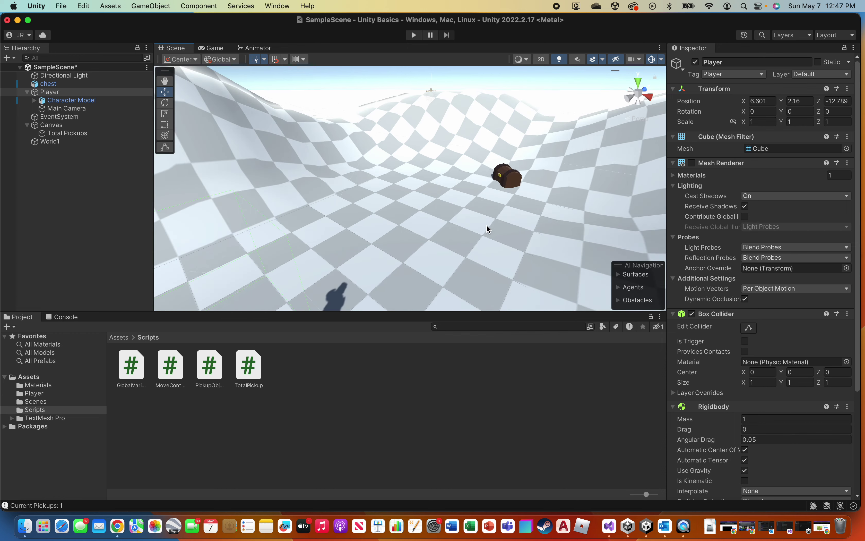
middle_drag(459, 264, 454, 230)
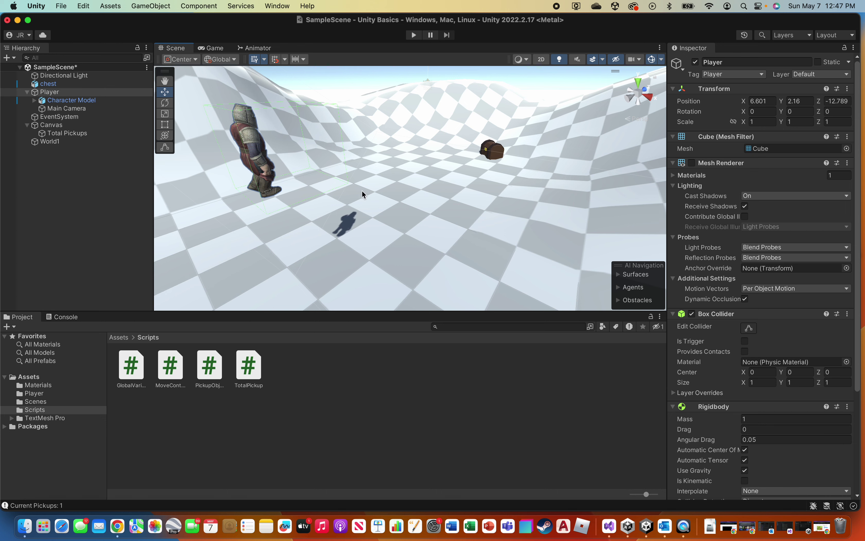
scroll(362, 190, down, 5)
scroll(313, 157, down, 2)
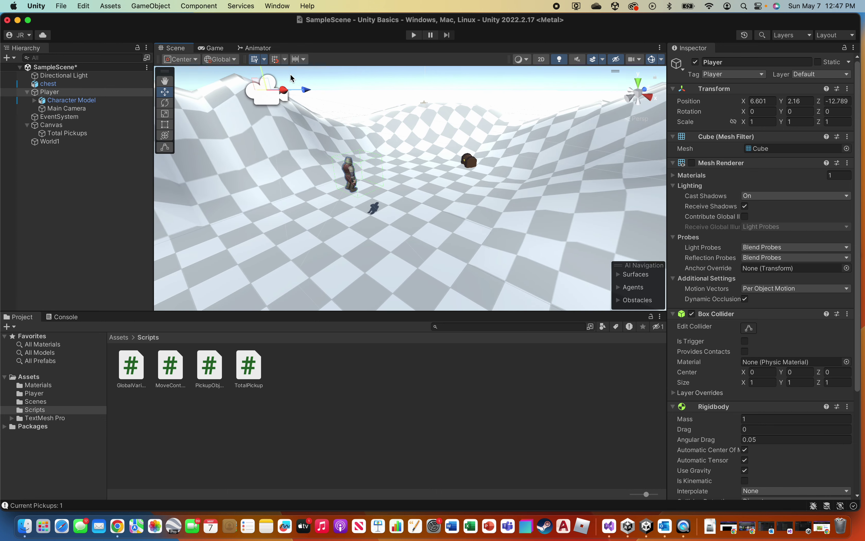
scroll(289, 89, down, 2)
scroll(289, 89, down, 1)
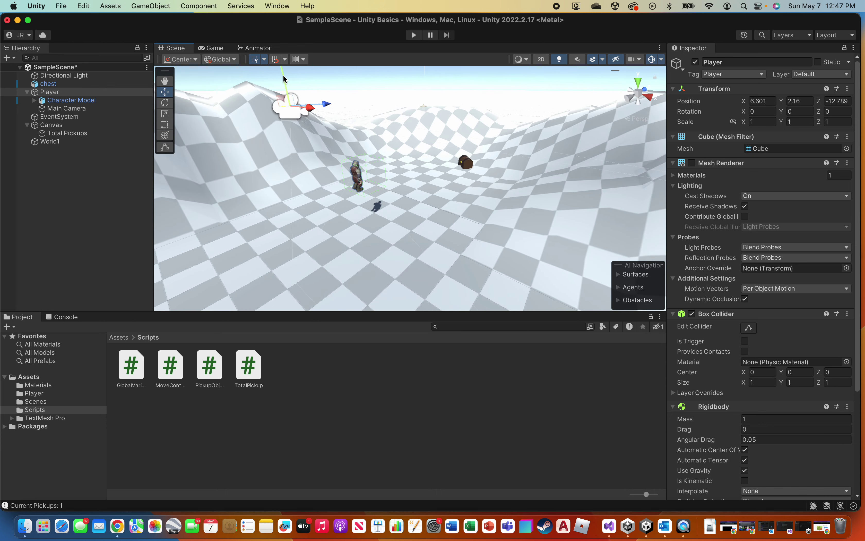
drag(286, 82, 286, 92)
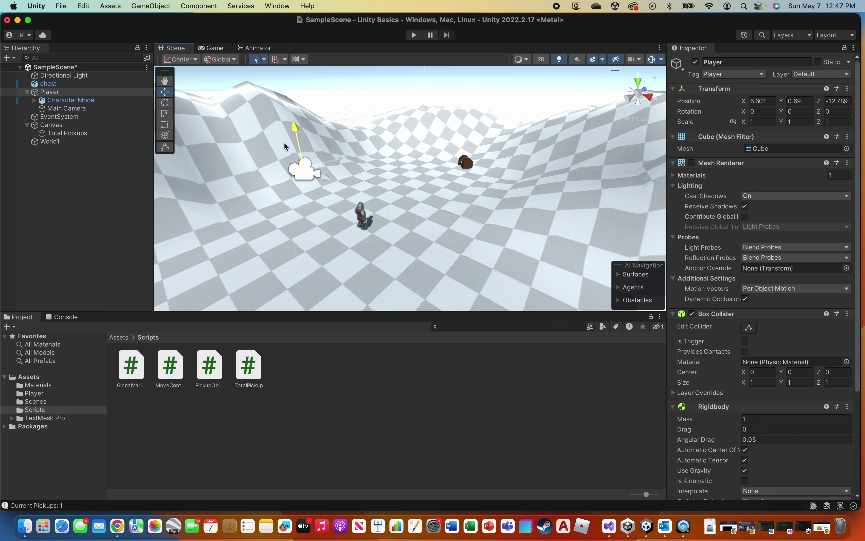
drag(281, 147, 281, 144)
scroll(465, 195, up, 5)
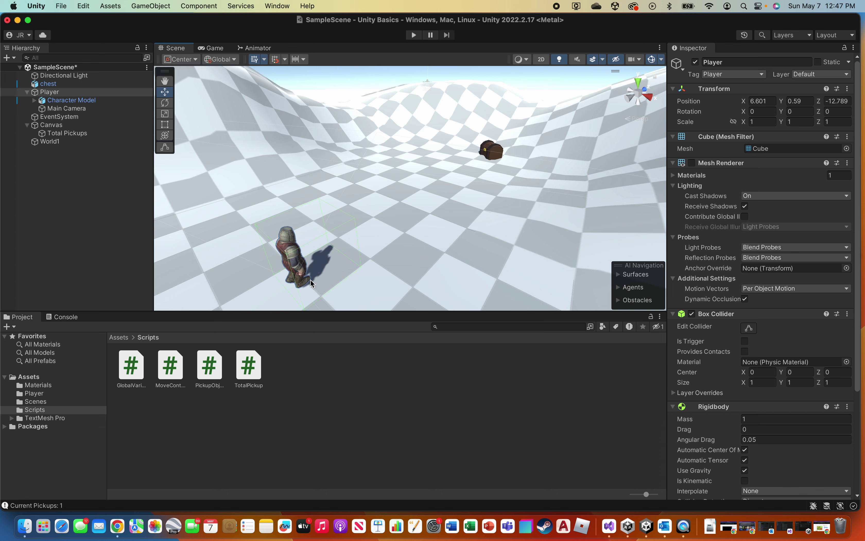
Select the World1 terrain and activate its Raise or Lower Terrain tool
click(410, 223)
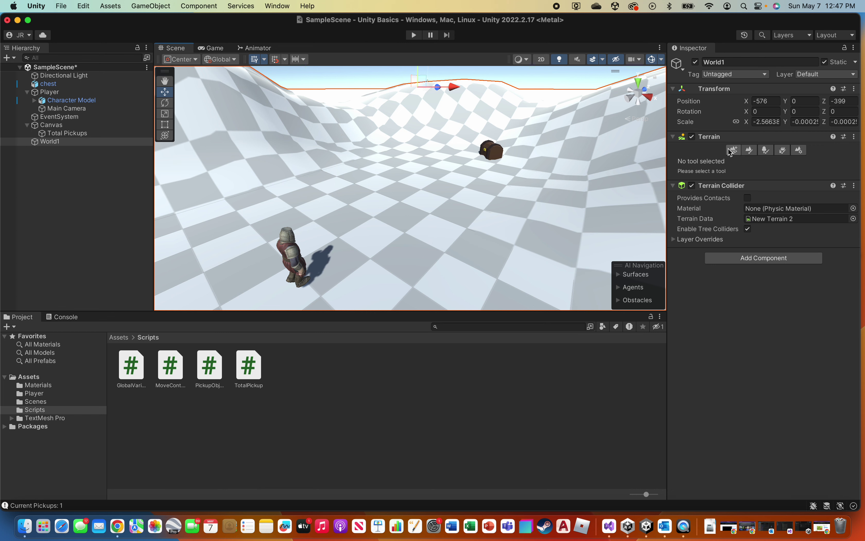
click(751, 151)
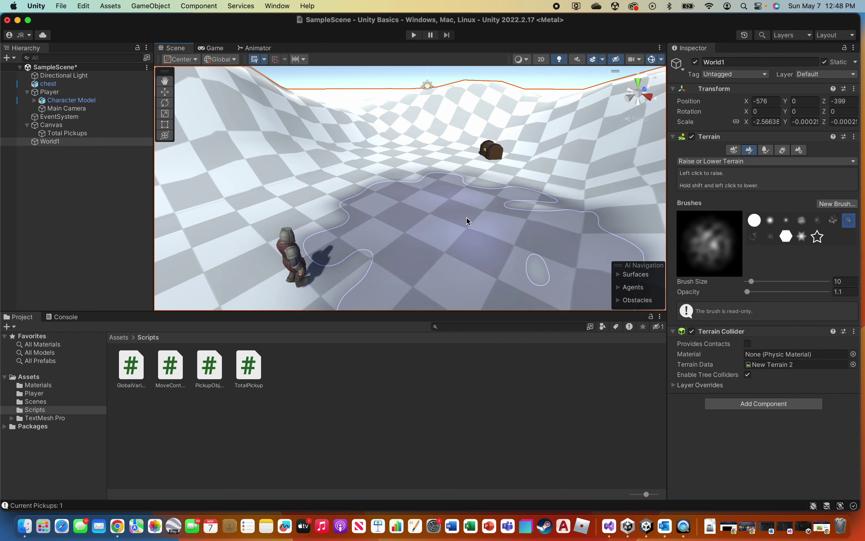
scroll(541, 280, down, 5)
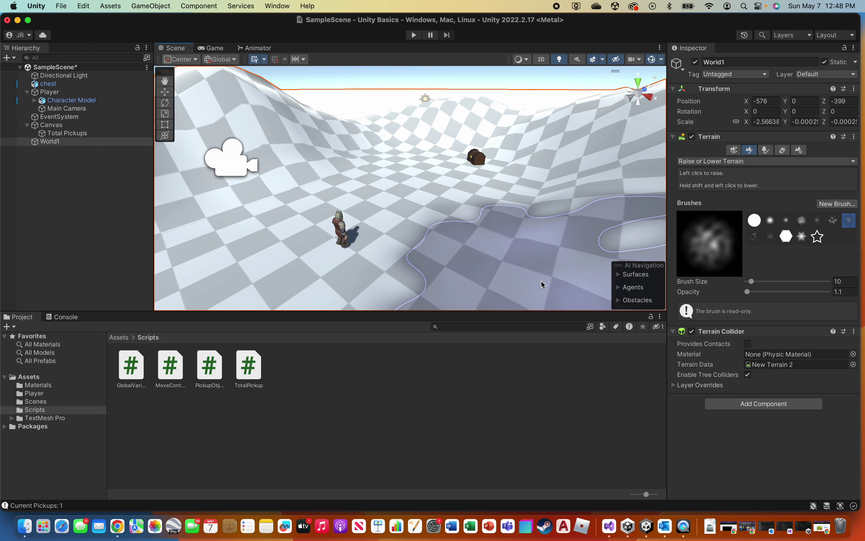
scroll(540, 280, up, 5)
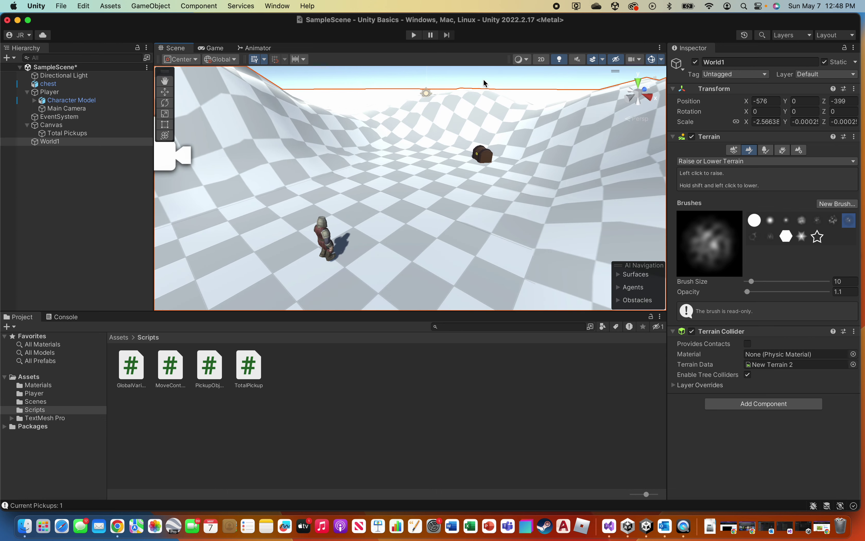
Play-test the scene by running the character across the valley floor around the chest and up the hillside, and stop the game
click(415, 35)
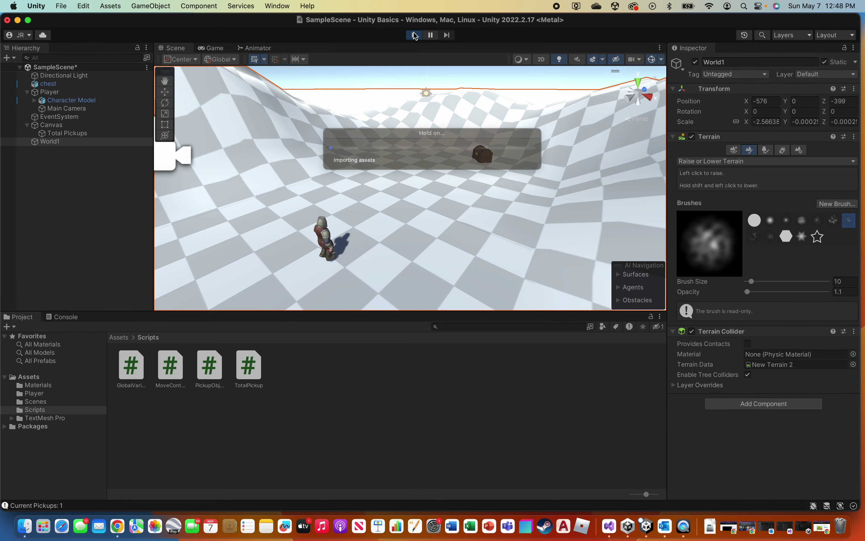
key(d)
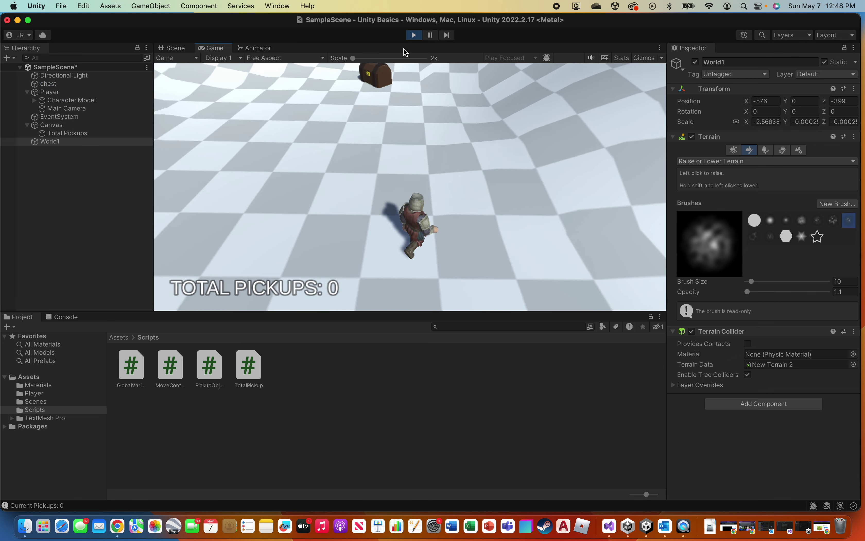
key(a)
key(d)
key(d)
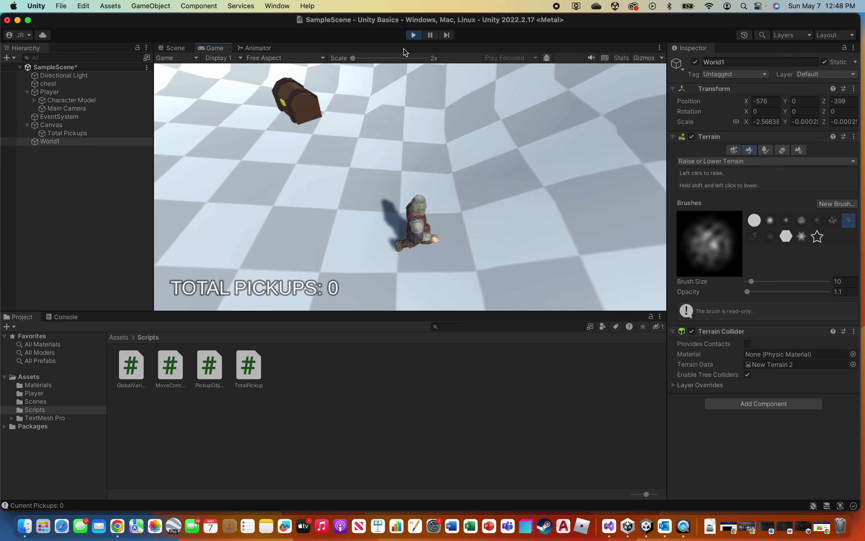
key(a)
key(a)
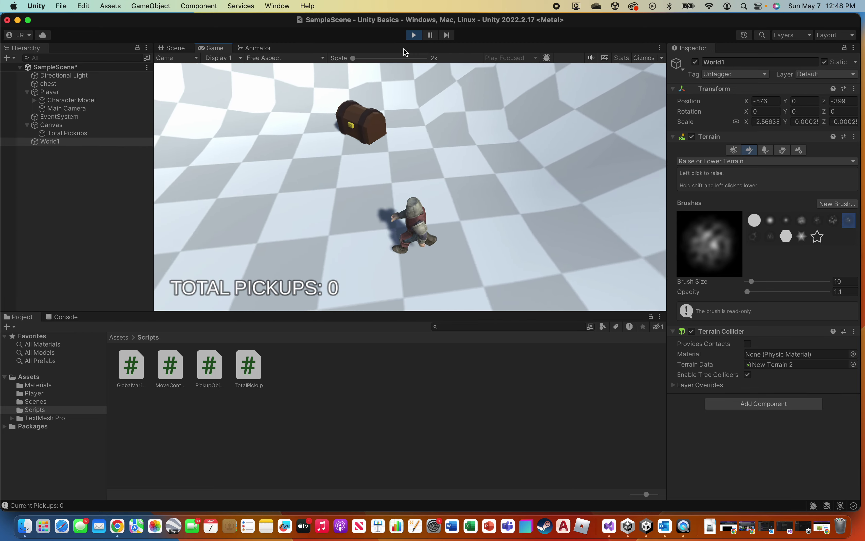
key(a)
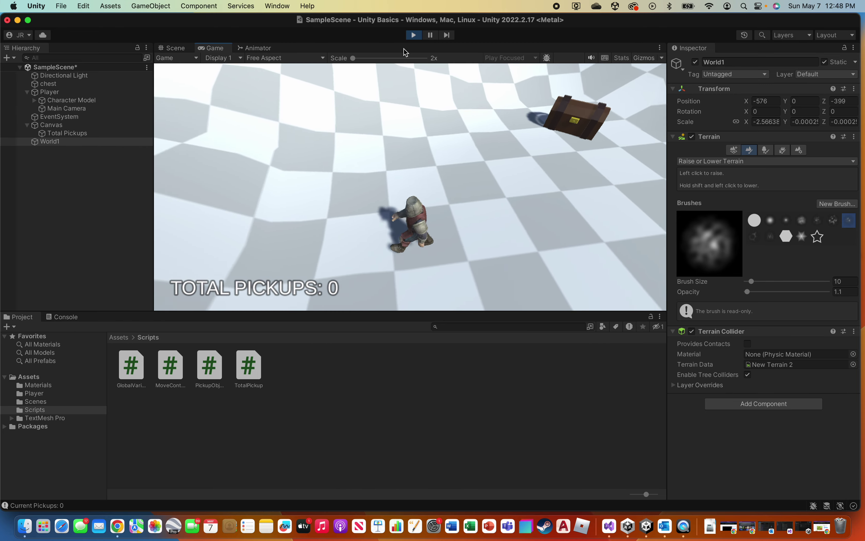
key(a)
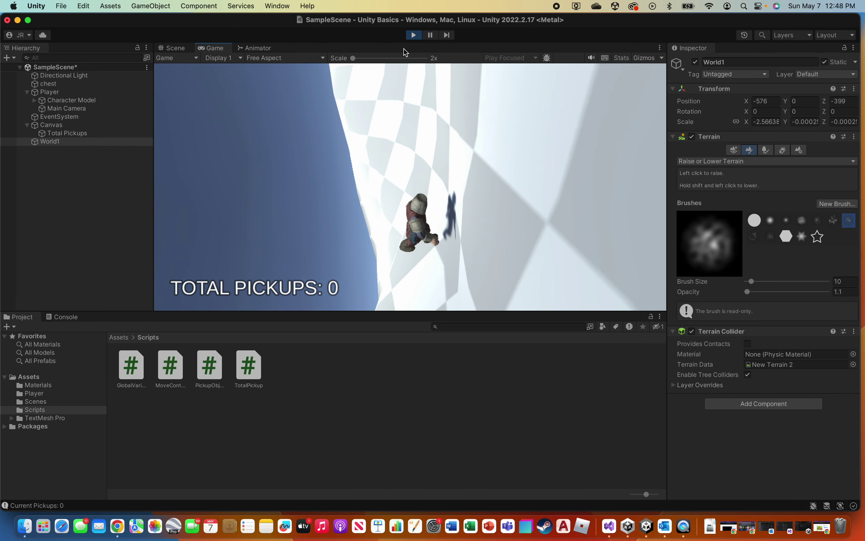
click(414, 35)
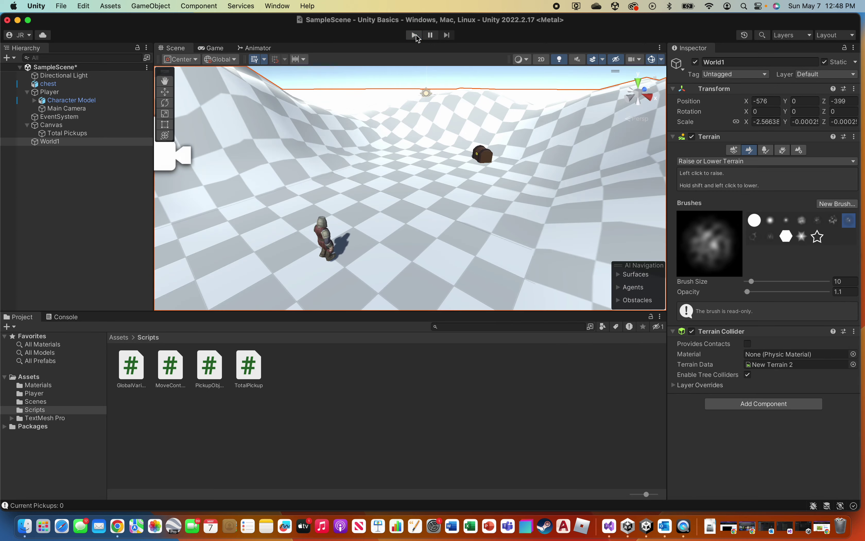
Create a folder named TerrainObjects in the project's Assets folder
drag(400, 136, 413, 213)
click(119, 338)
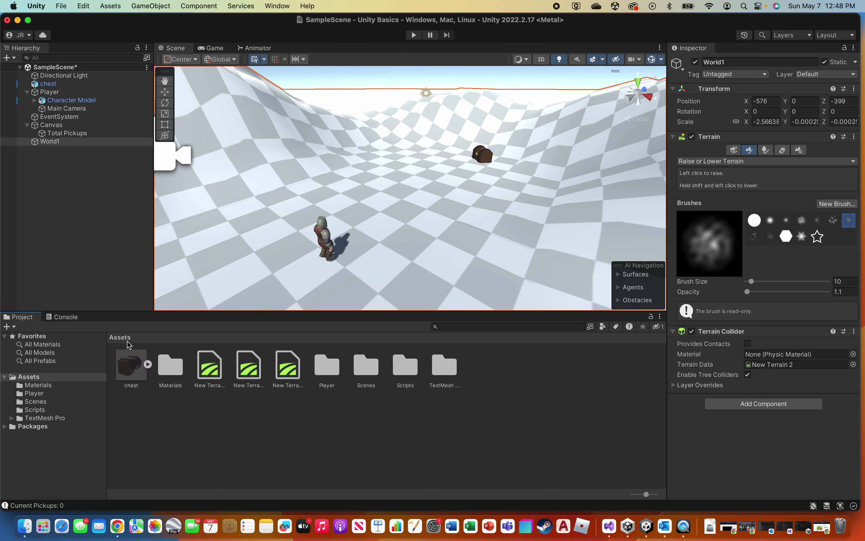
right_click(321, 419)
mouse_move(393, 214)
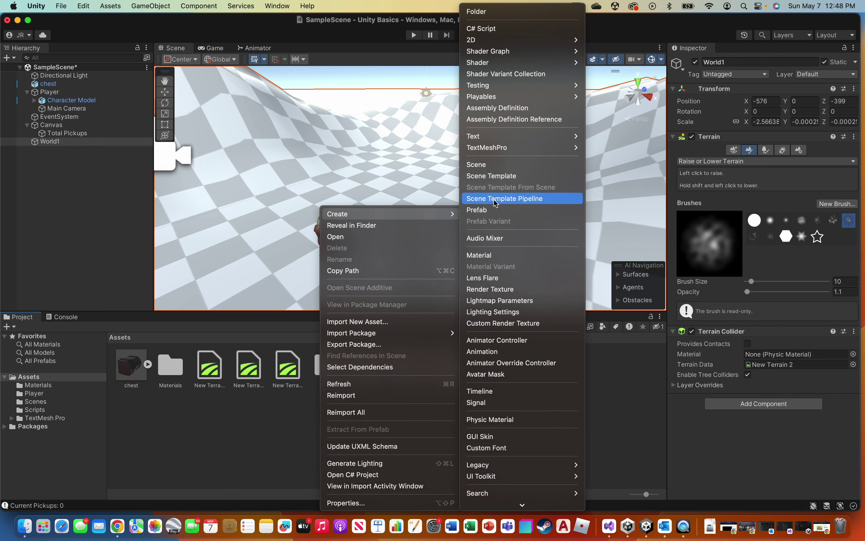
click(479, 12)
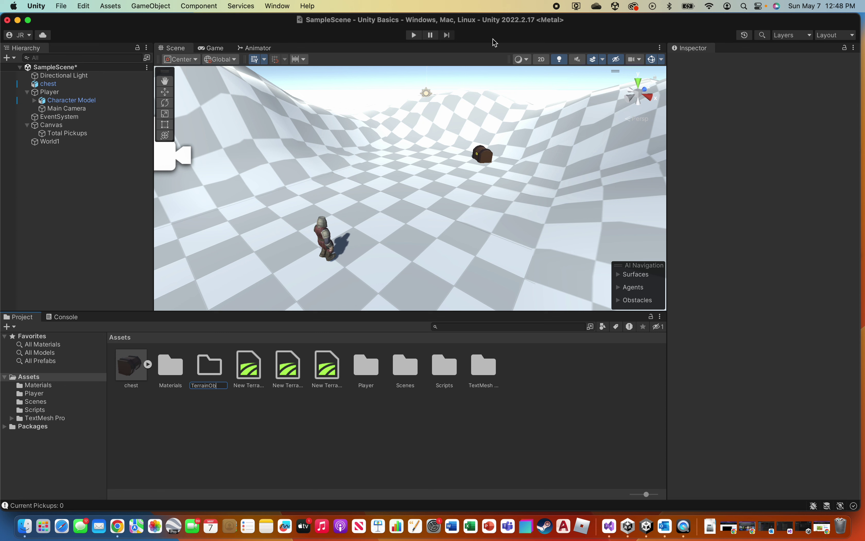
key(Return)
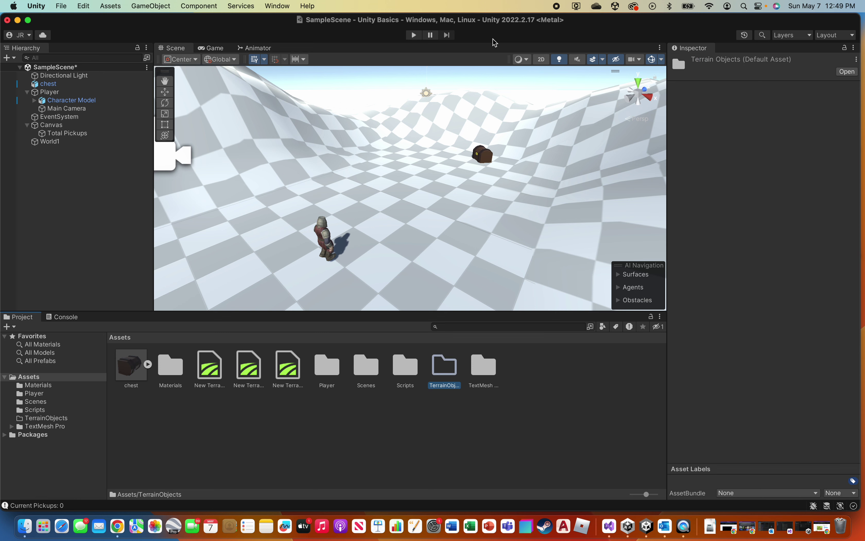
Open the empty TerrainObjects folder, and in Finder open ASSETS inside _UNITY BASICS ASSETS on the PORTA MUTHA drive
double_click(443, 366)
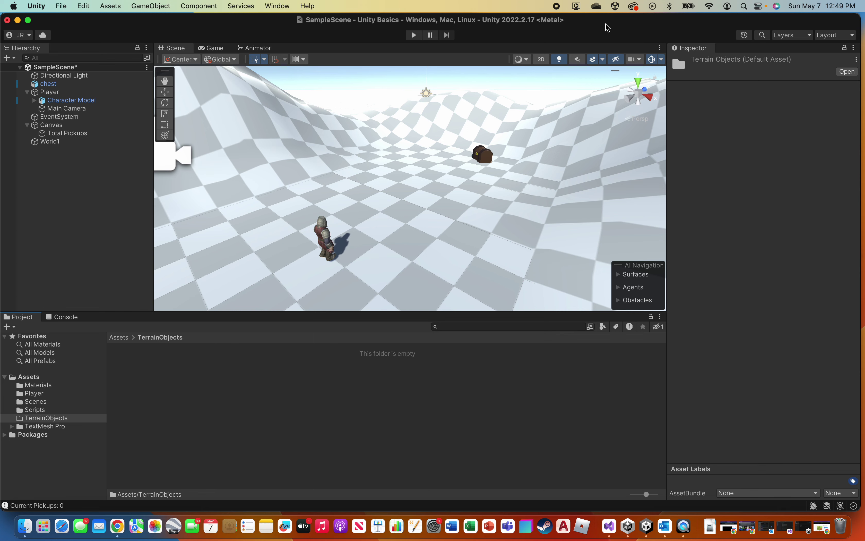
drag(607, 24, 566, 41)
click(18, 27)
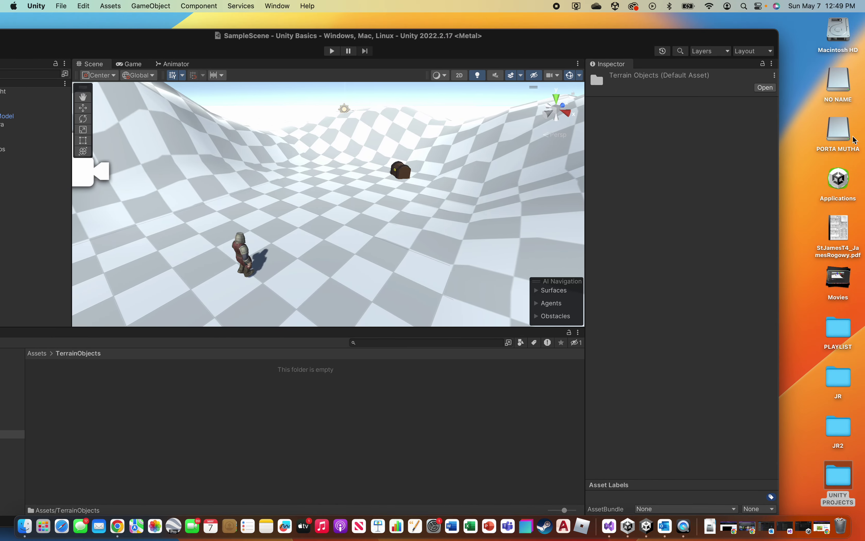
double_click(837, 136)
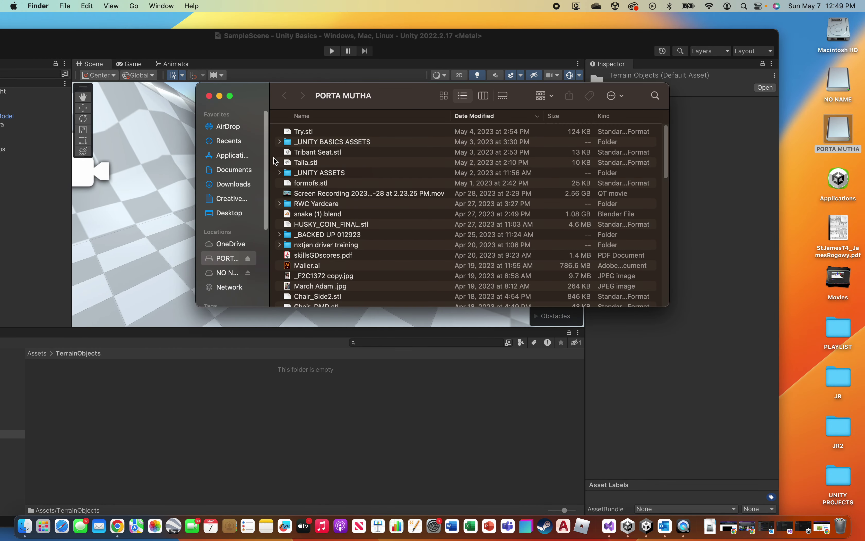
double_click(305, 143)
click(319, 138)
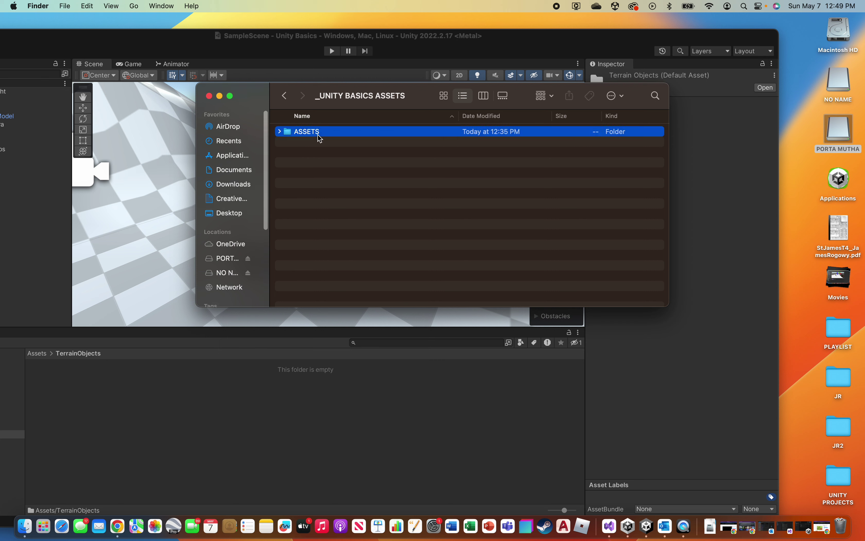
double_click(320, 138)
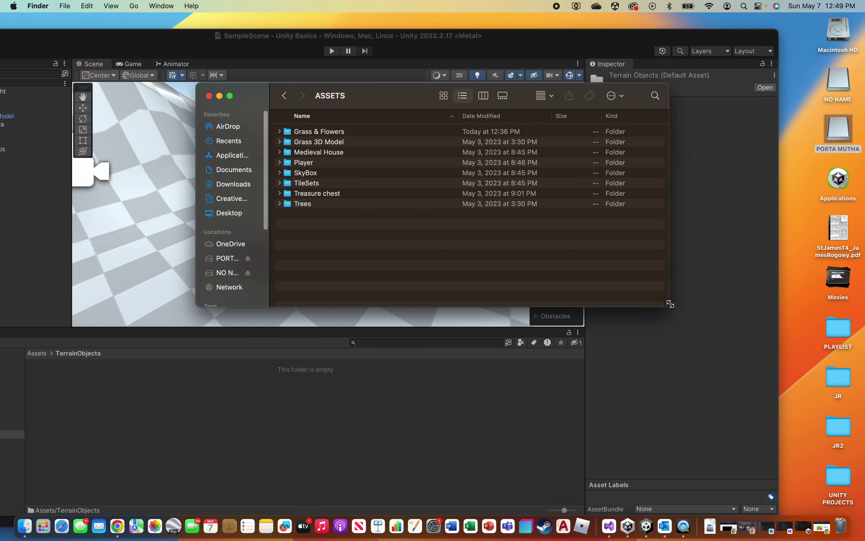
Import the TileSets folder from the Finder ASSETS folder into TerrainObjects in Unity
drag(670, 303, 539, 378)
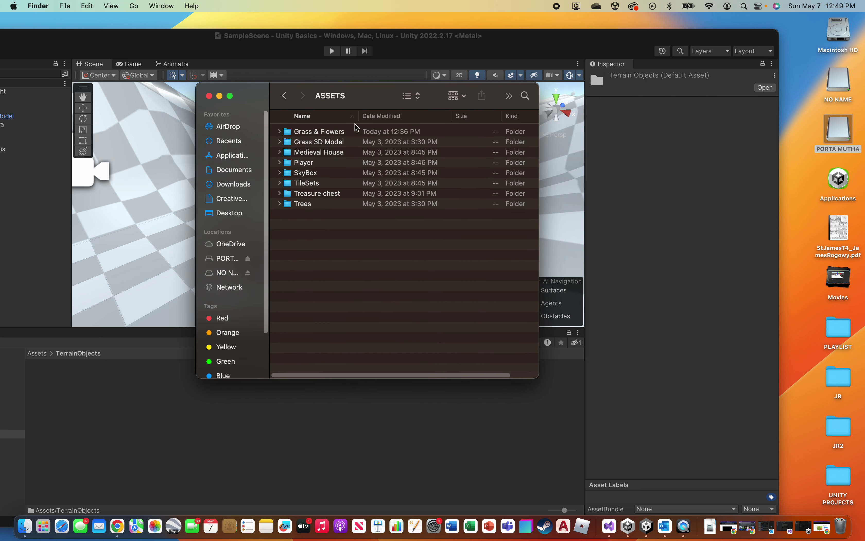
drag(359, 116, 791, 92)
click(715, 188)
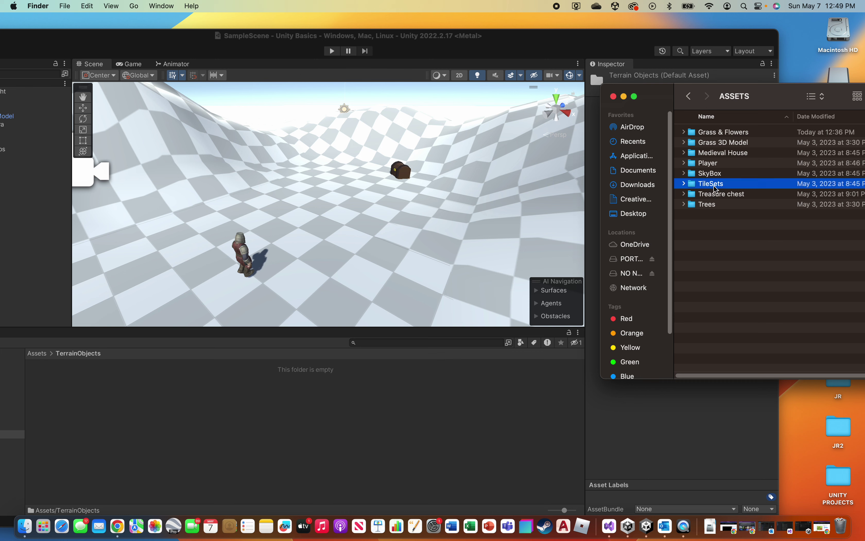
drag(714, 187, 156, 405)
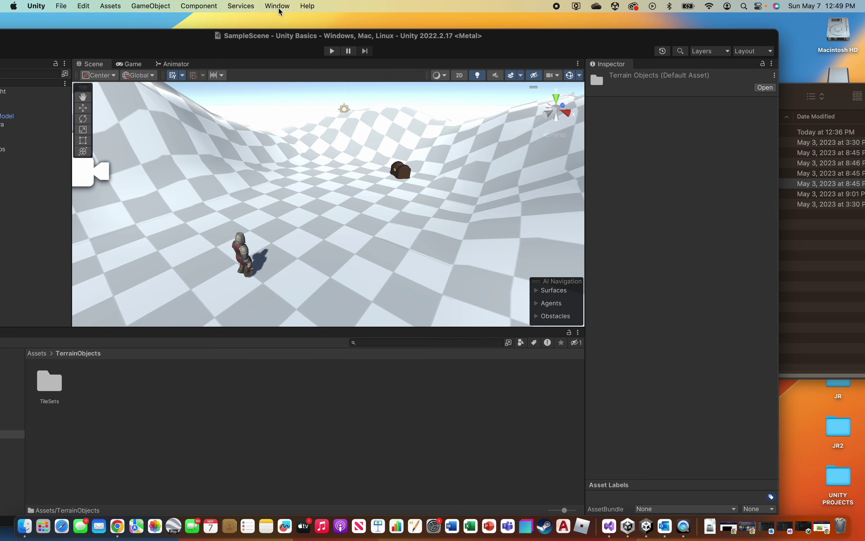
double_click(266, 38)
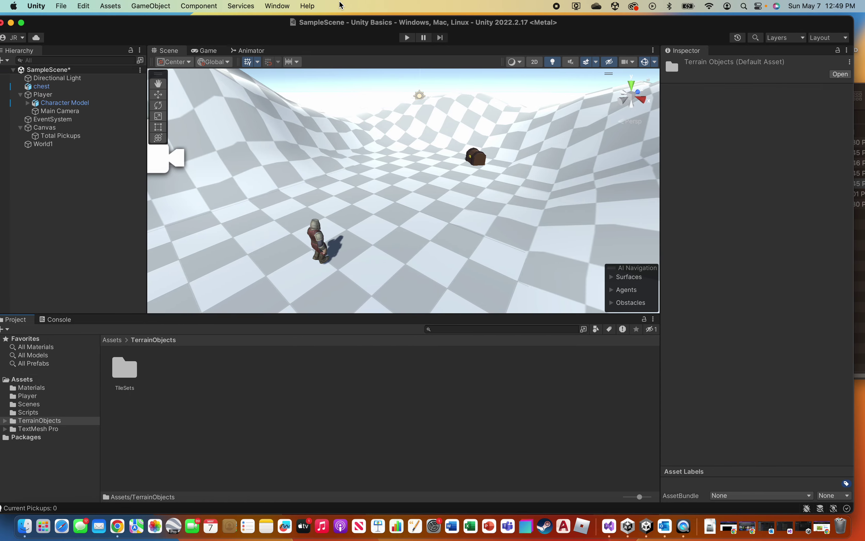
Open the TileSets folder and preview the GrassTile, MudTile and RockTile textures
double_click(132, 372)
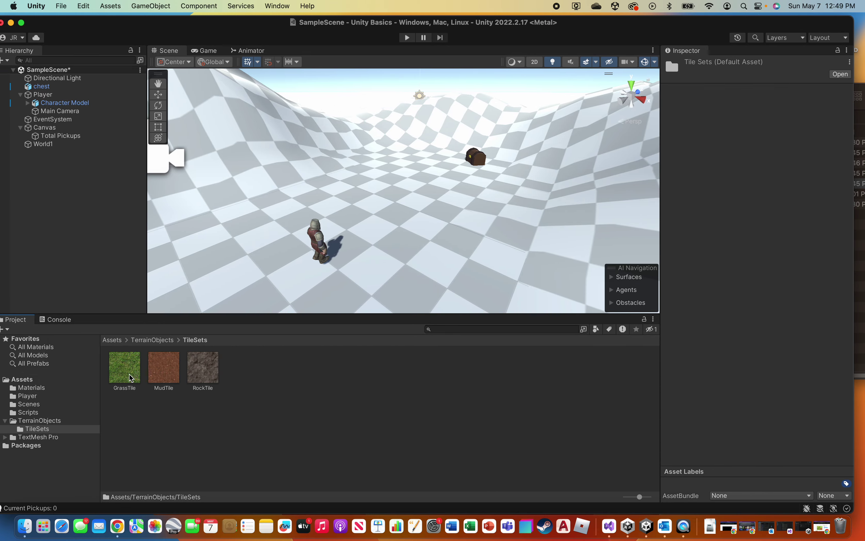
click(130, 376)
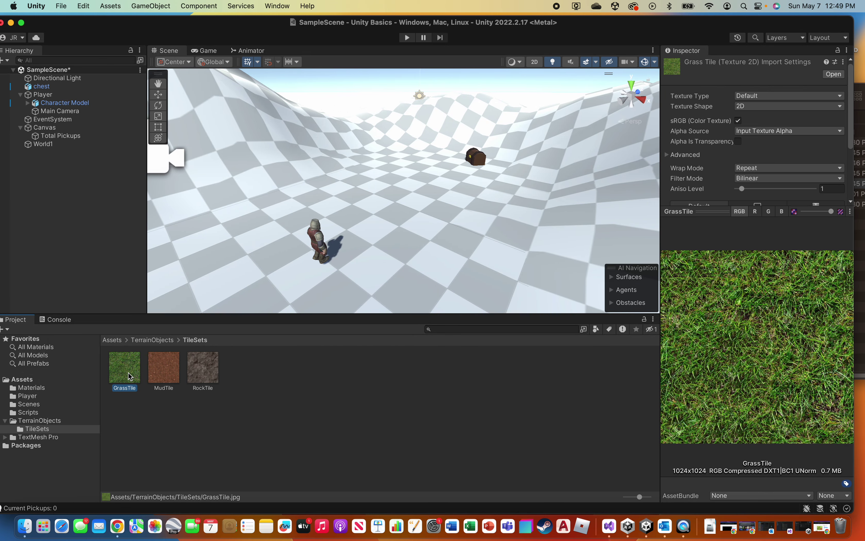
click(163, 375)
click(208, 376)
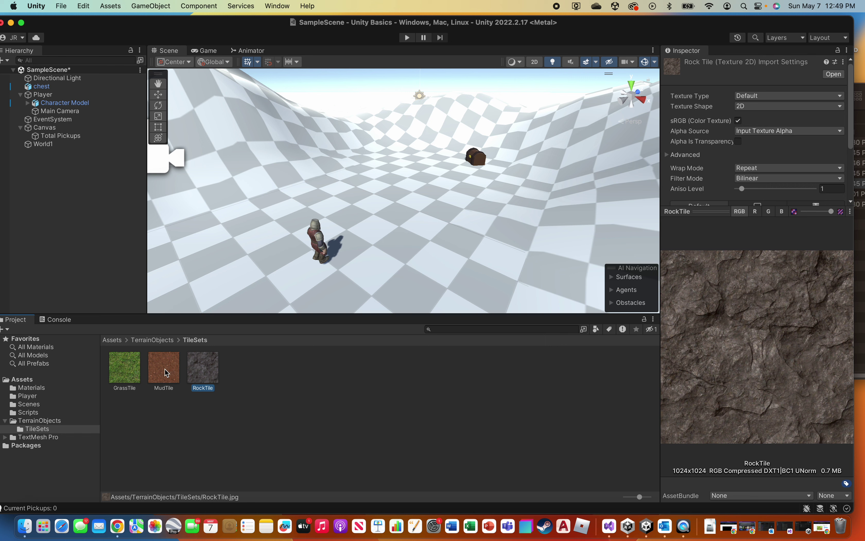
click(136, 380)
click(173, 372)
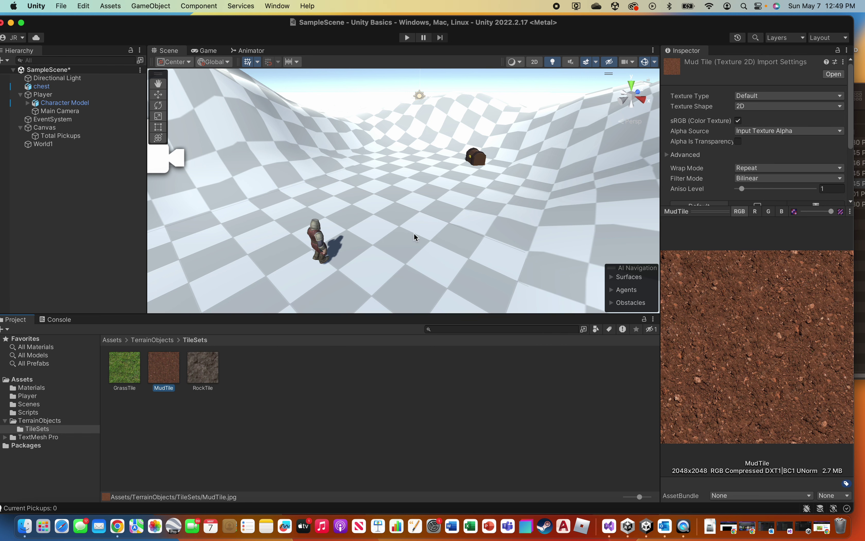
Select the World1 terrain and switch its terrain tool to Paint Texture
click(423, 222)
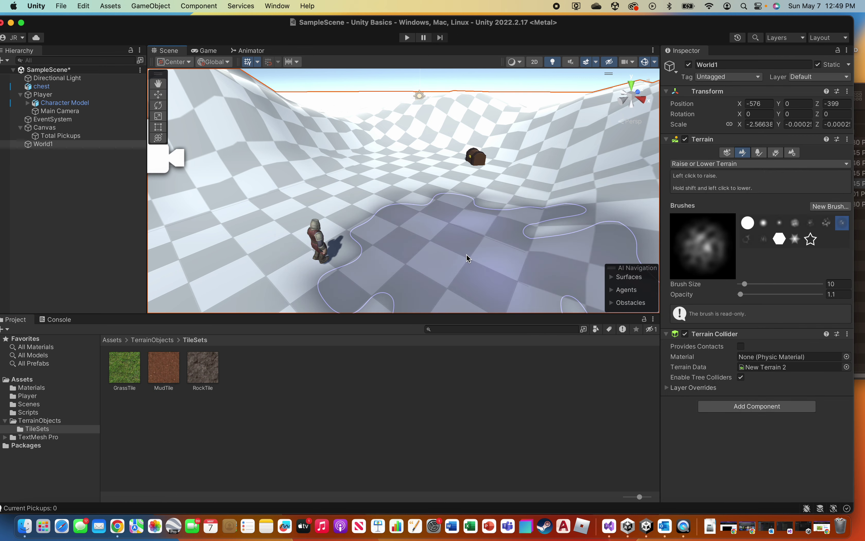
click(729, 168)
click(722, 166)
click(721, 166)
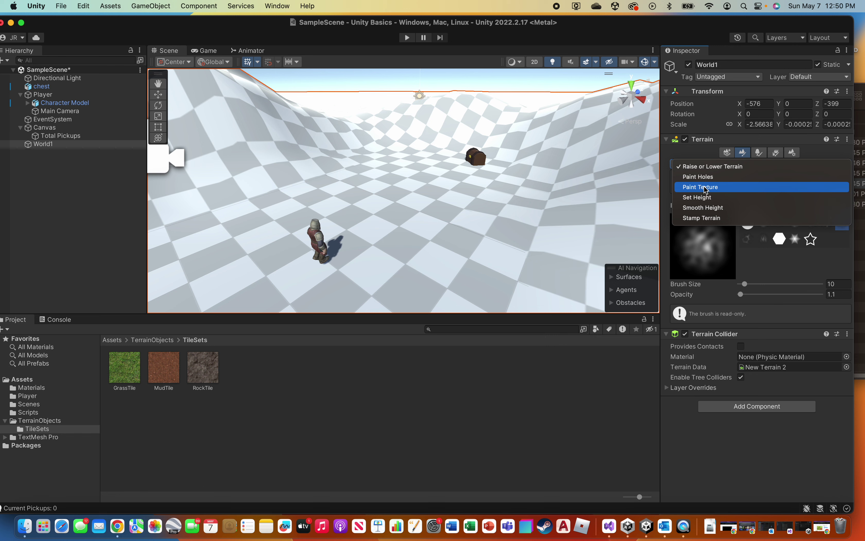
click(706, 188)
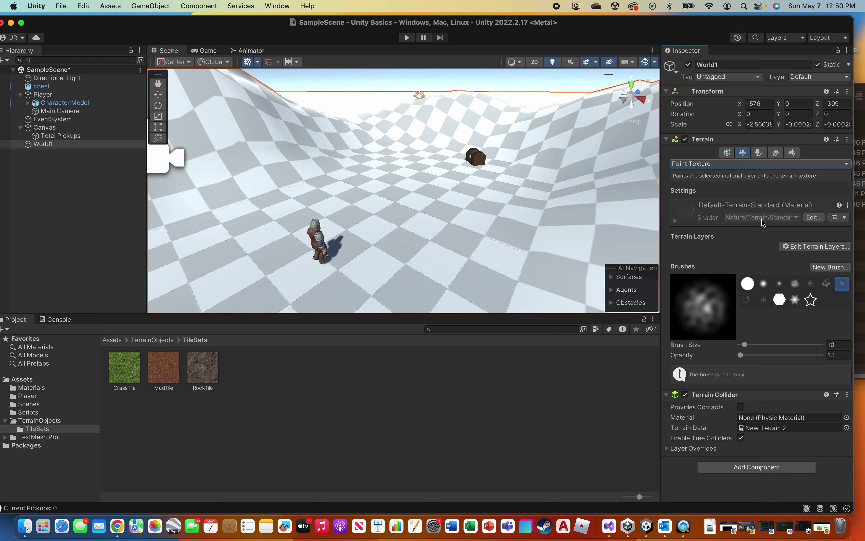
click(814, 217)
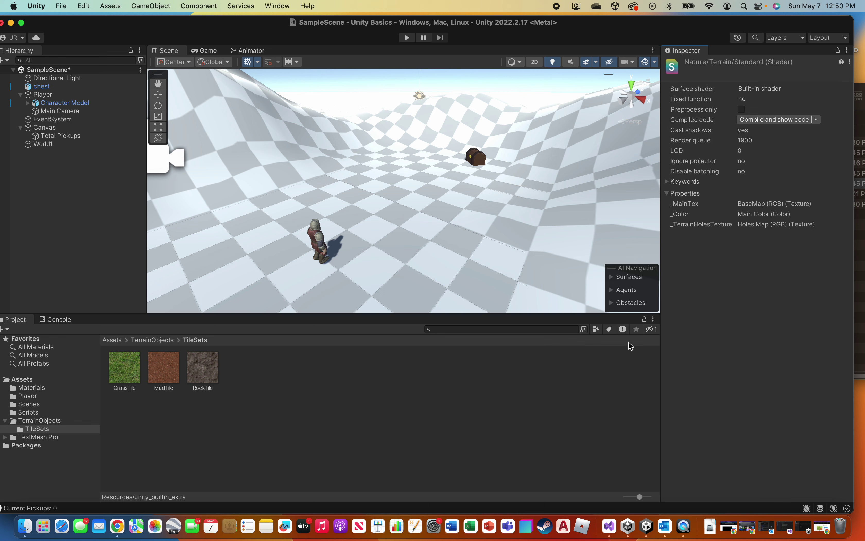
click(463, 265)
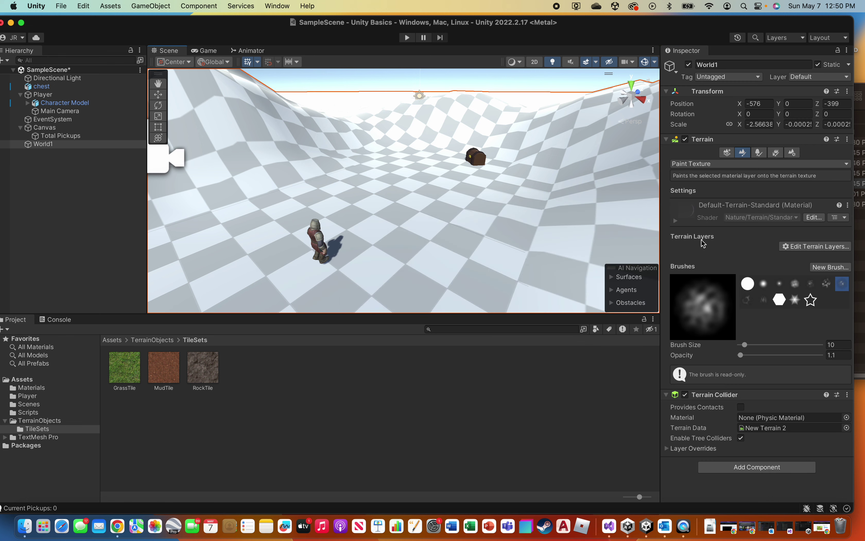
click(683, 214)
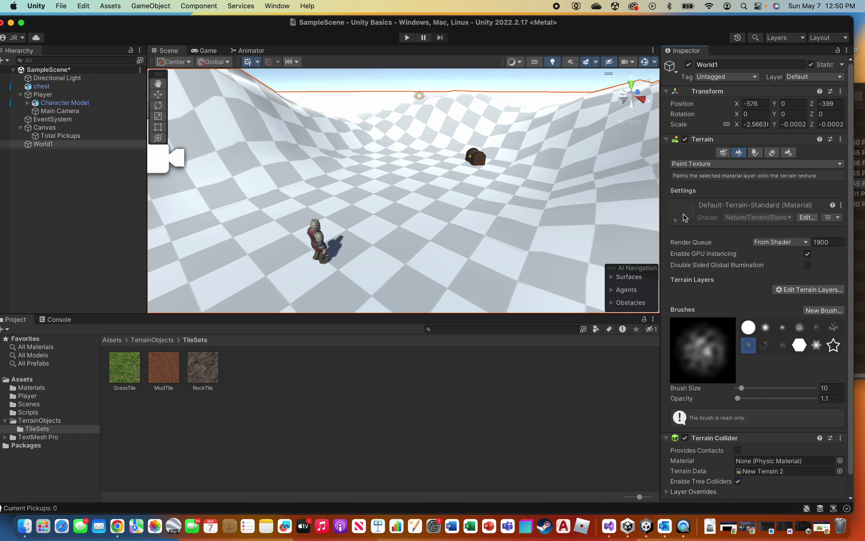
Create a terrain layer for World1 from the GrassTile texture, found by searching for "grass"
click(789, 290)
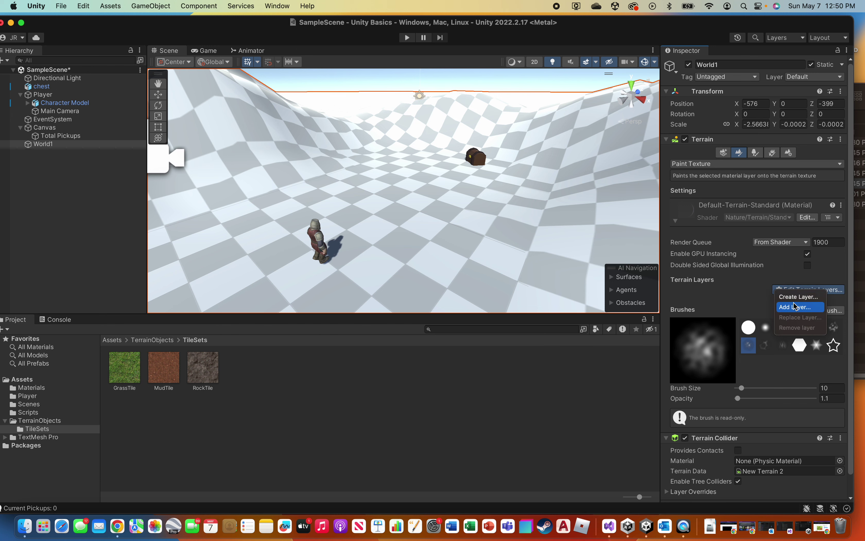
click(794, 297)
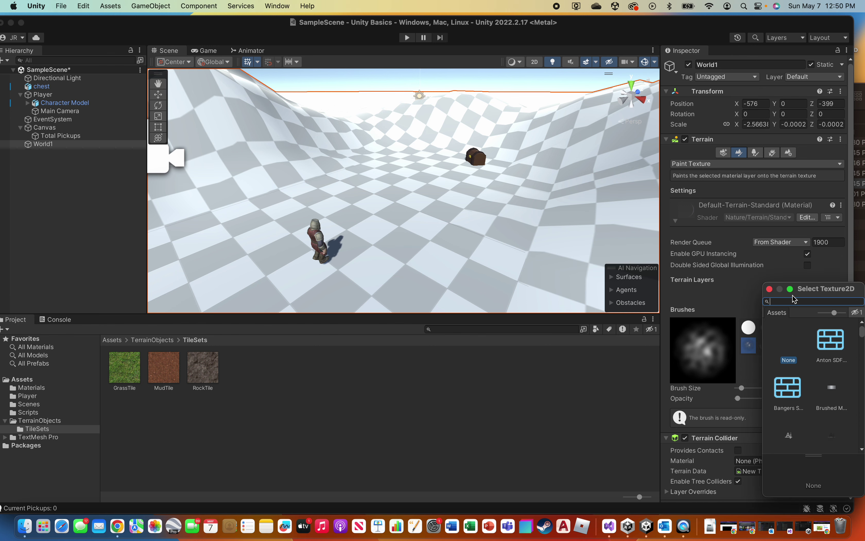
scroll(840, 349, down, 5)
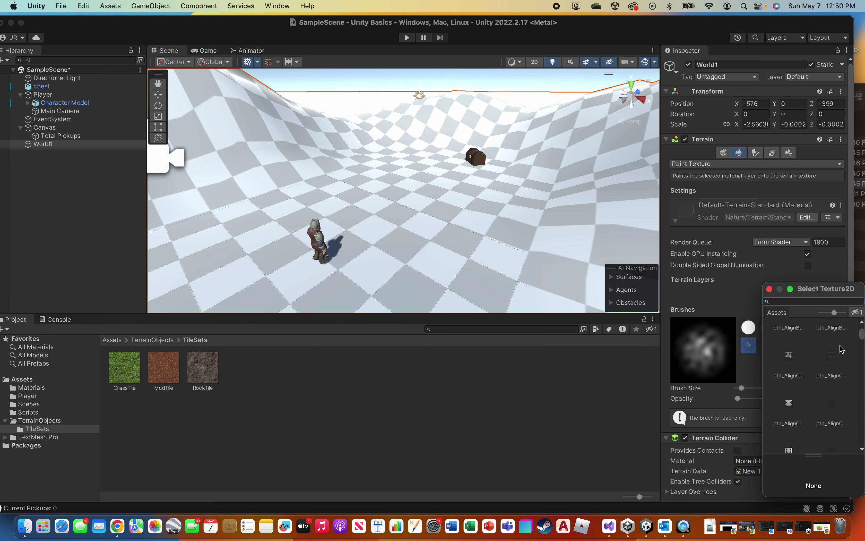
click(862, 345)
scroll(844, 378, down, 15)
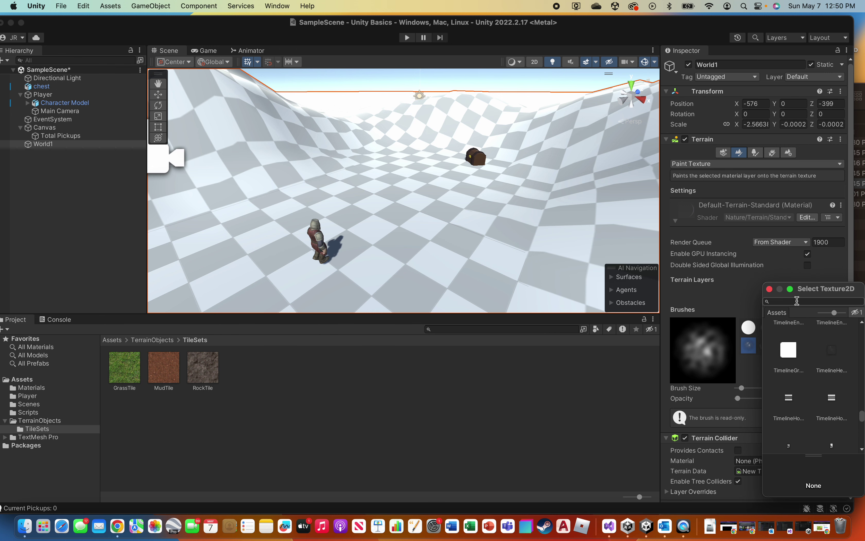
text(grass)
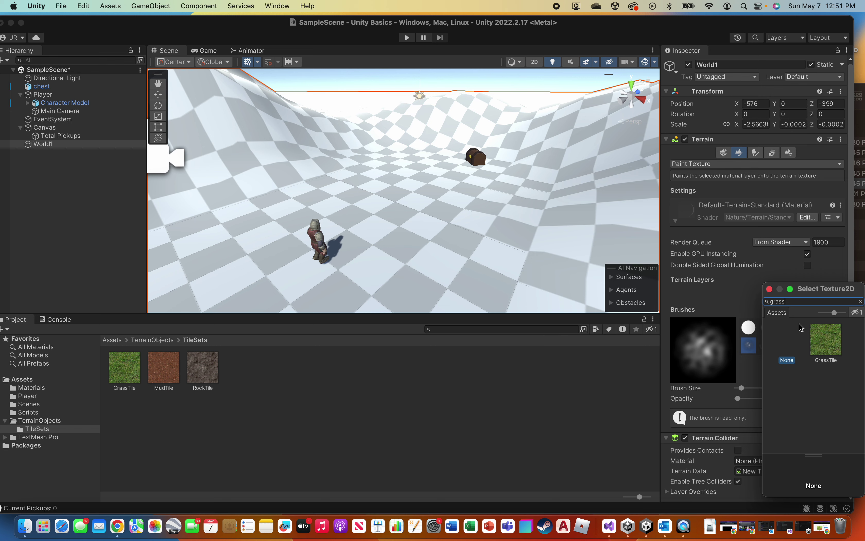
click(820, 333)
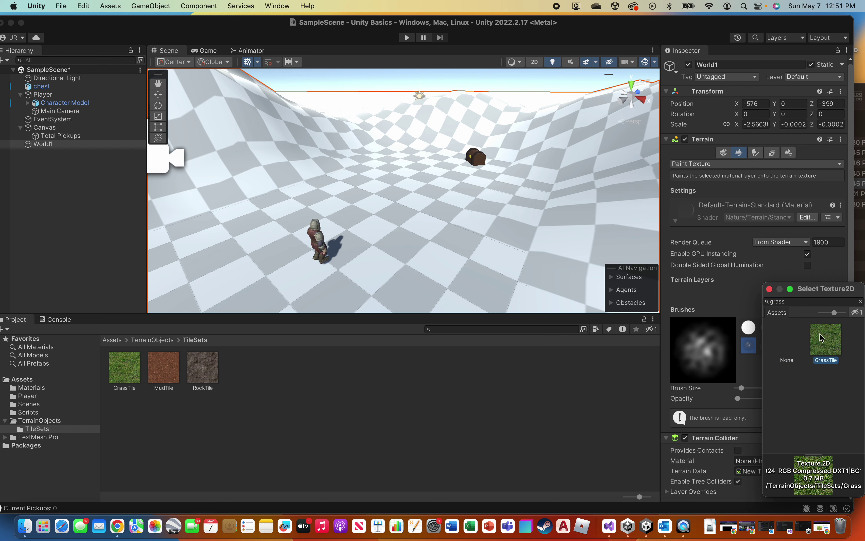